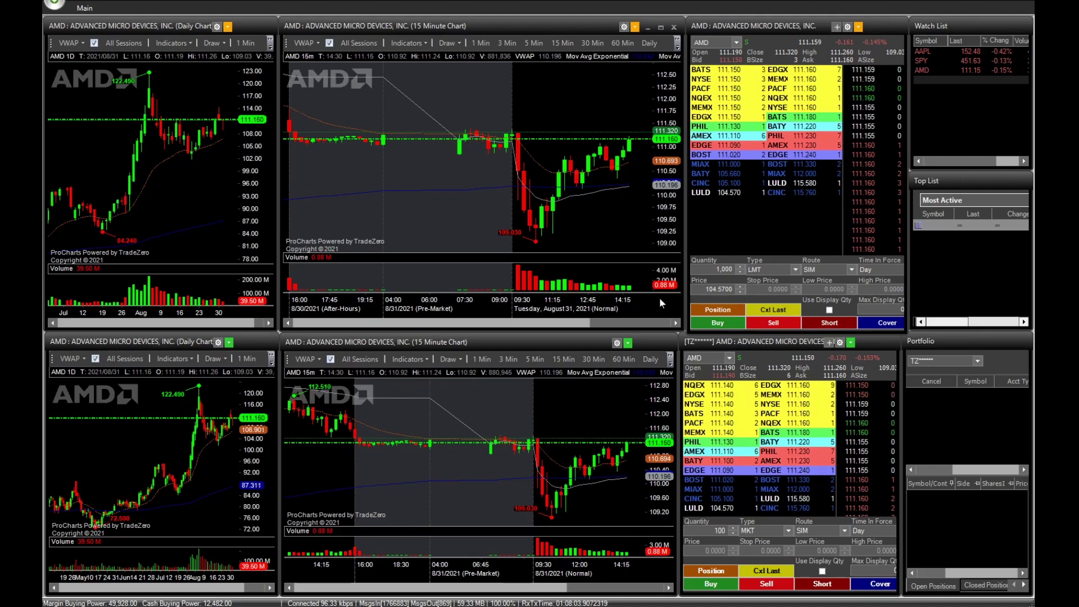
# Show the application menu with New Layout, Open Layout and Save Layout from the top-left logo
pyautogui.click(55, 5)
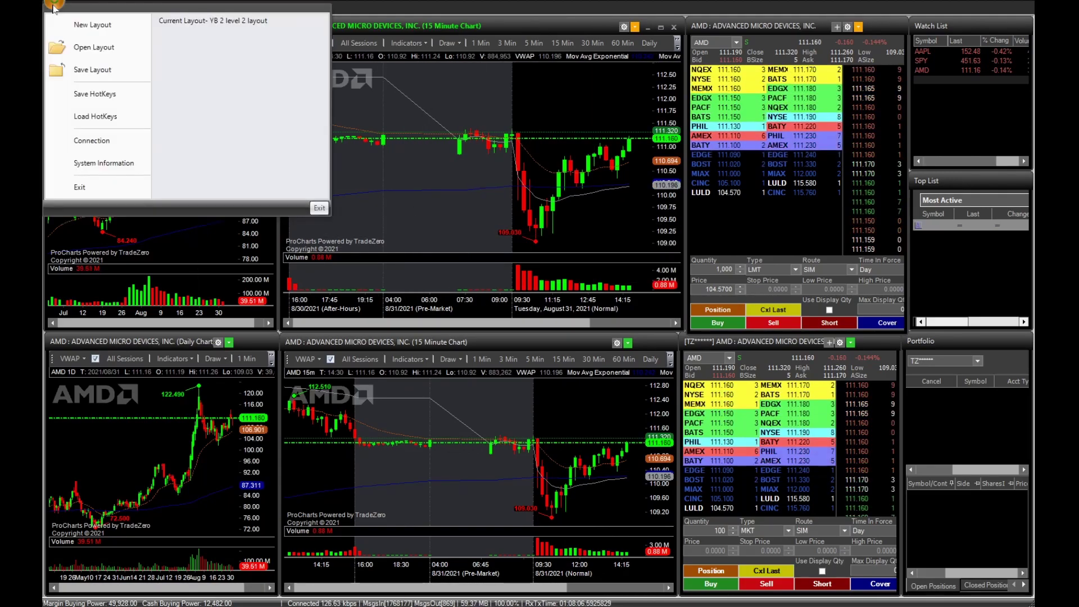
# Start a new empty layout and add a blank ProCharts window from Main
pyautogui.click(93, 25)
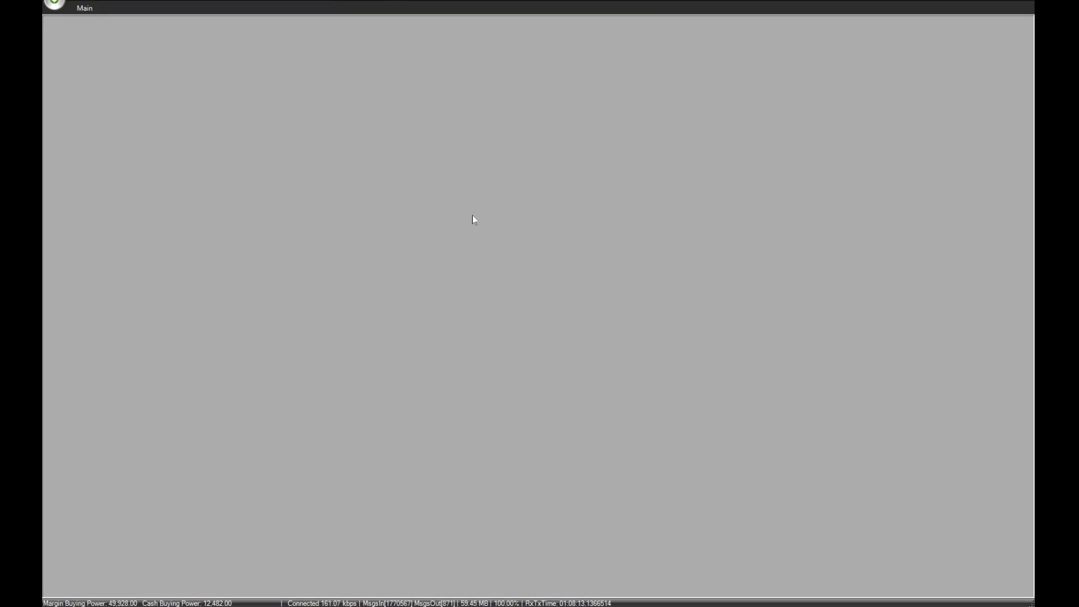
pyautogui.click(83, 10)
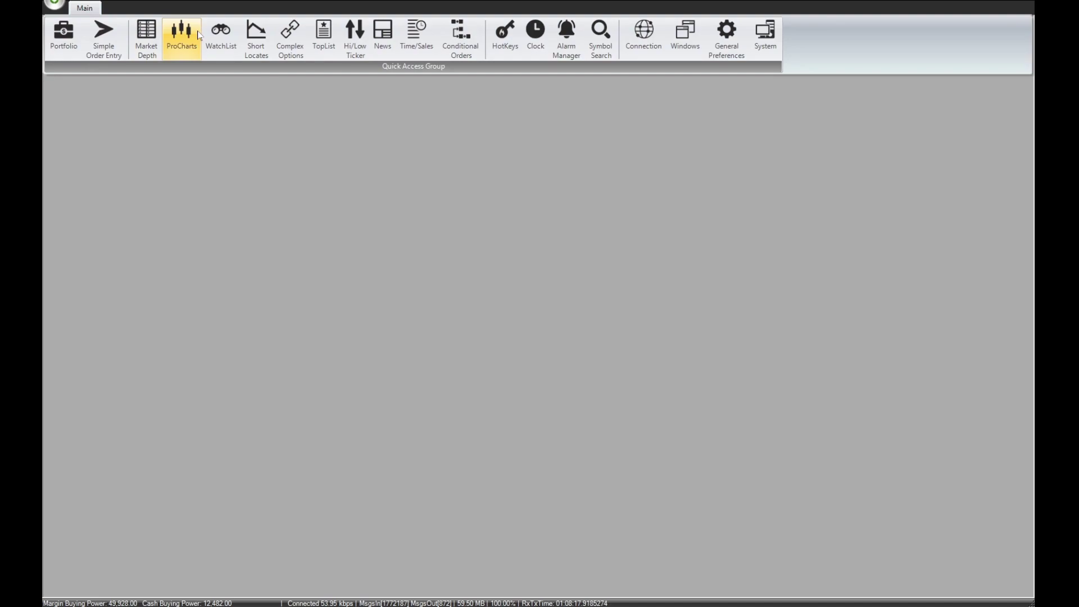
pyautogui.click(181, 39)
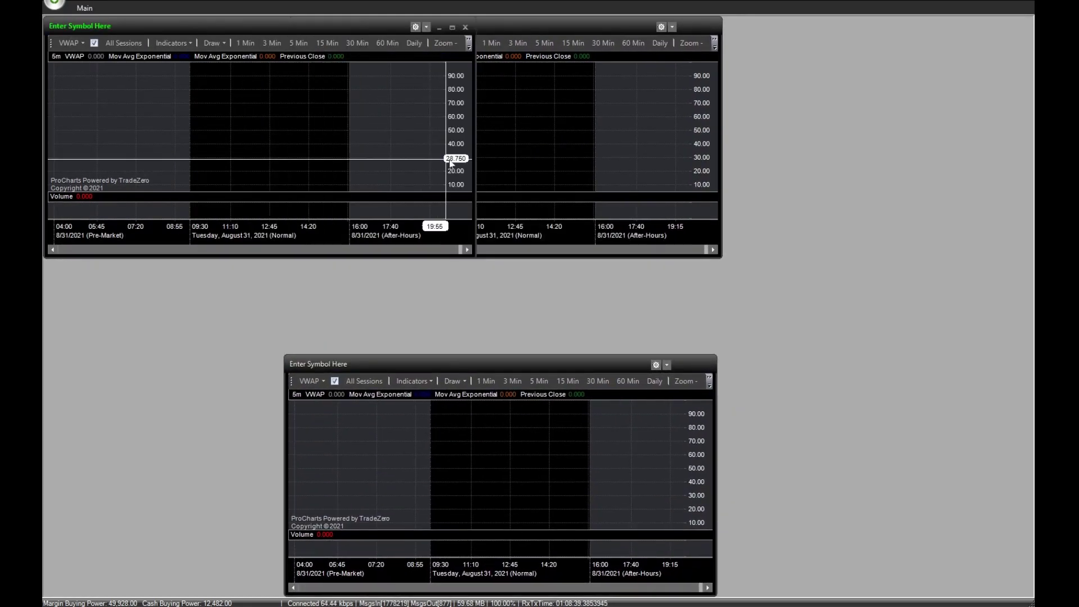
# Arrange the four chart windows into a matching two-by-two grid on the left
pyautogui.moveTo(420, 366); pyautogui.dragTo(420, 311)
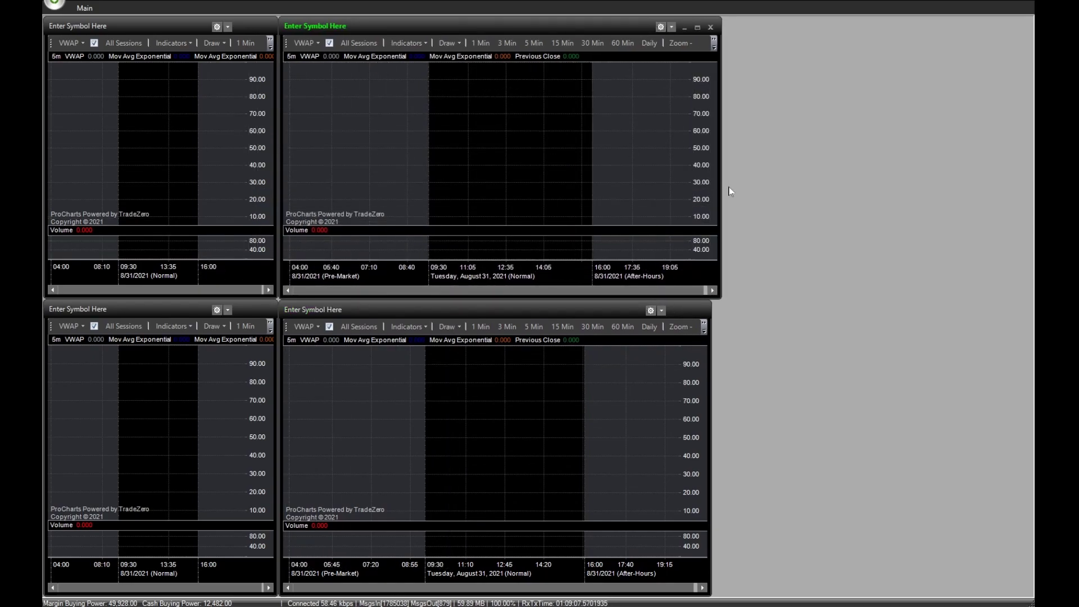
pyautogui.moveTo(720, 180); pyautogui.dragTo(709, 180)
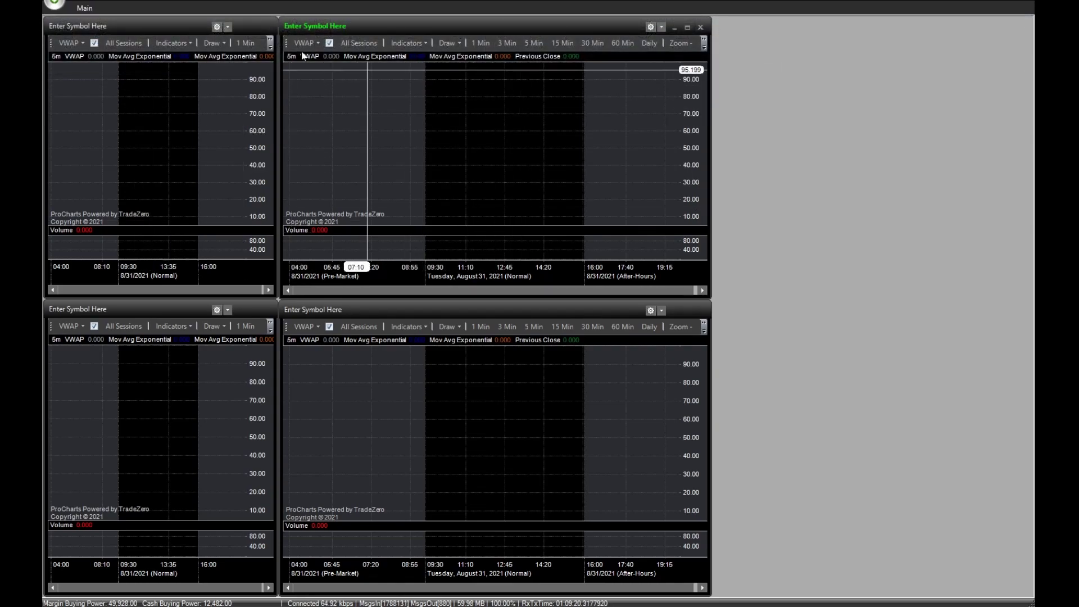
pyautogui.click(97, 15)
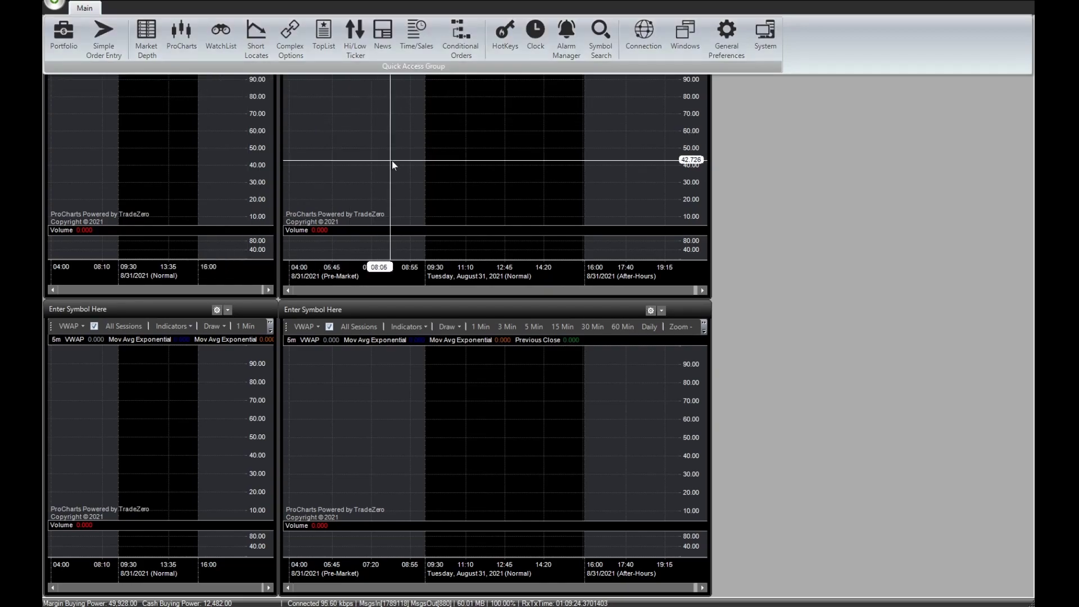
# Add a Level II window at the top right and stretch it taller
pyautogui.click(146, 39)
pyautogui.moveTo(150, 33); pyautogui.dragTo(822, 31)
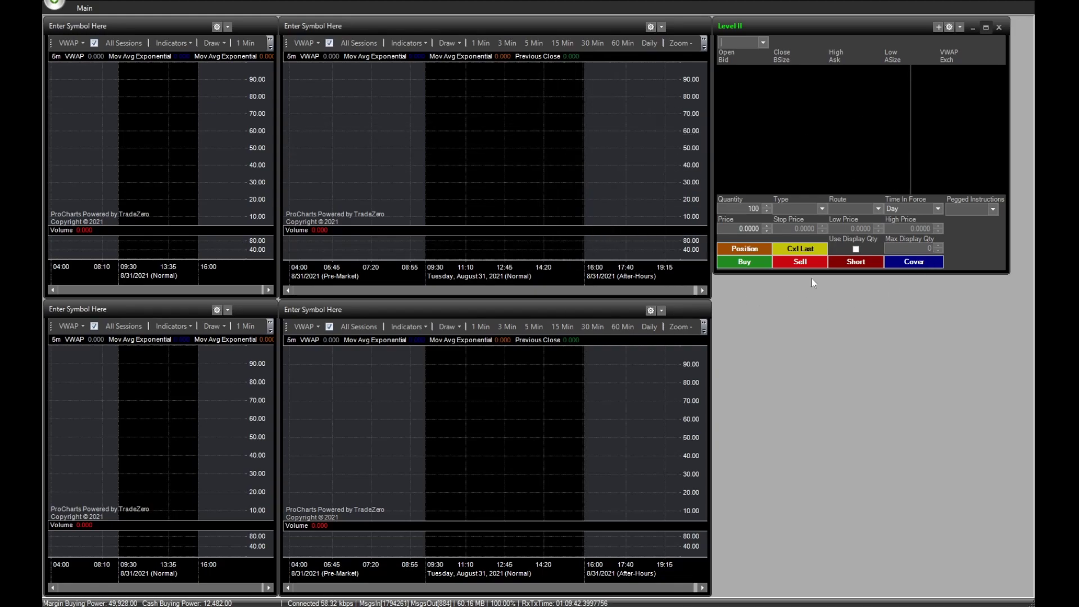
pyautogui.moveTo(811, 275); pyautogui.dragTo(811, 301)
# Add a second Level II window below it at the lower right
pyautogui.click(84, 8)
pyautogui.click(147, 39)
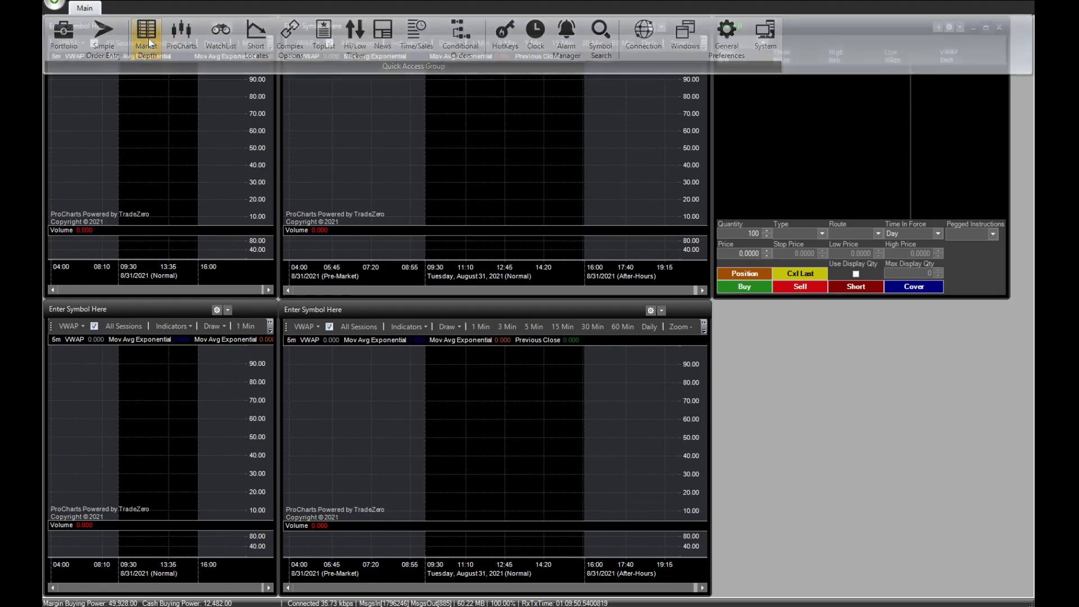
pyautogui.moveTo(183, 31); pyautogui.dragTo(853, 304)
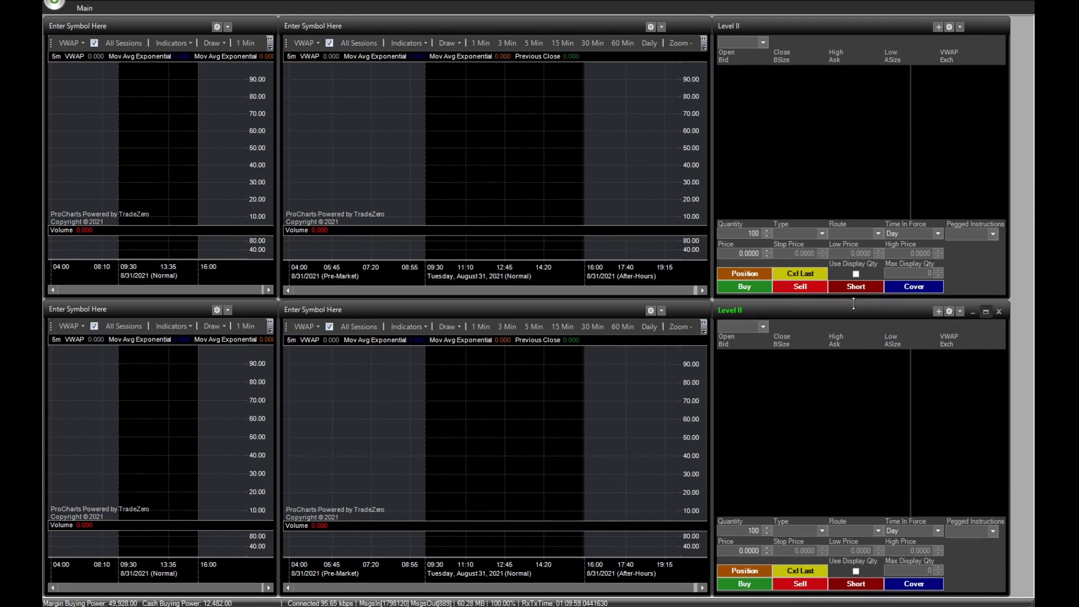
pyautogui.click(588, 150)
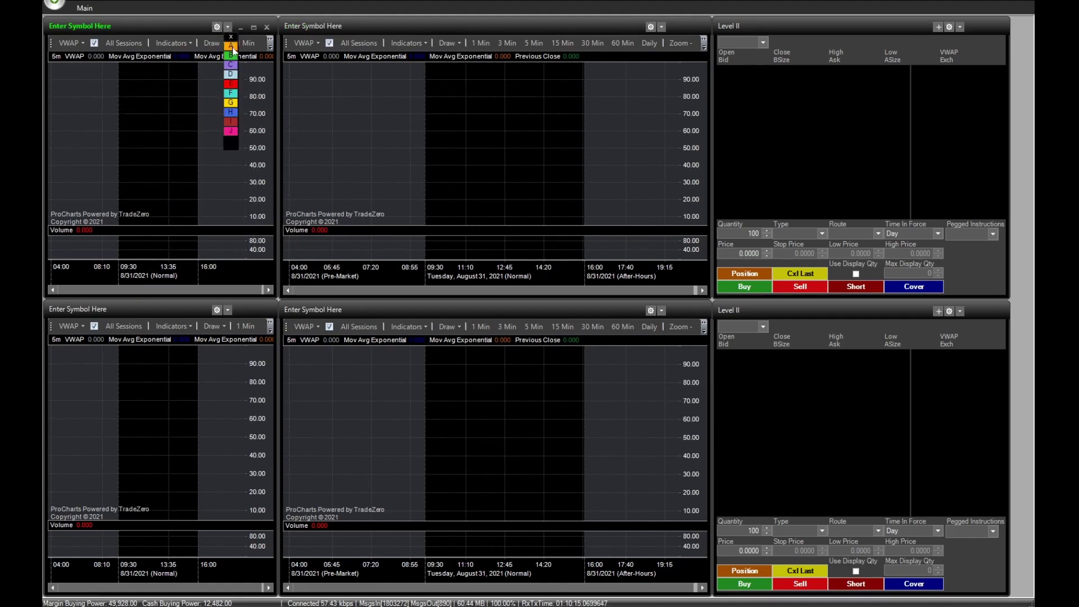
# Set the top-left chart, top-middle chart and upper Level II to orange link group A
pyautogui.click(231, 47)
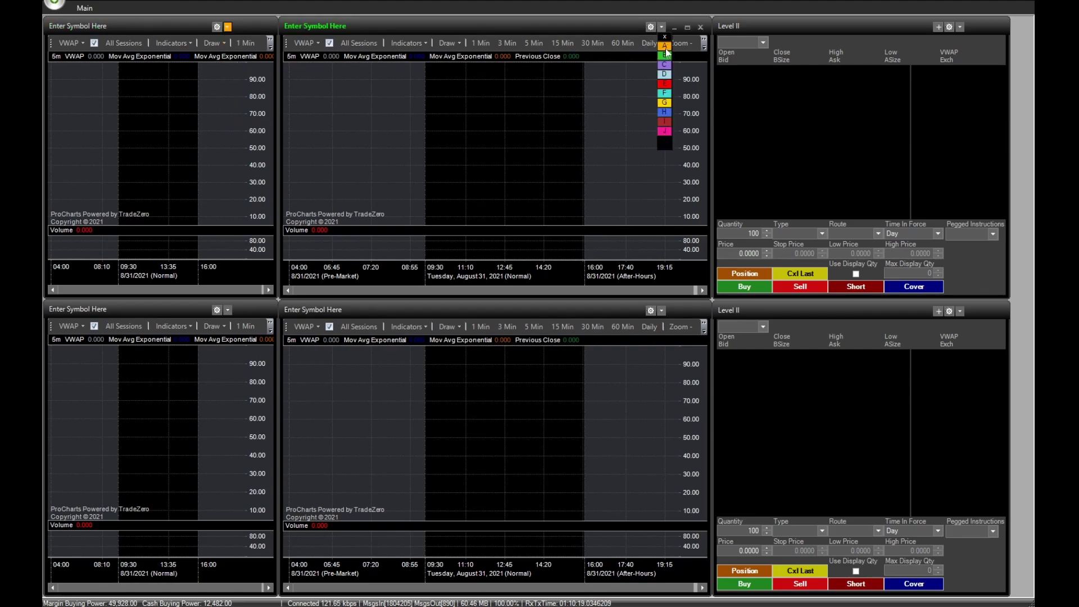
pyautogui.click(962, 30)
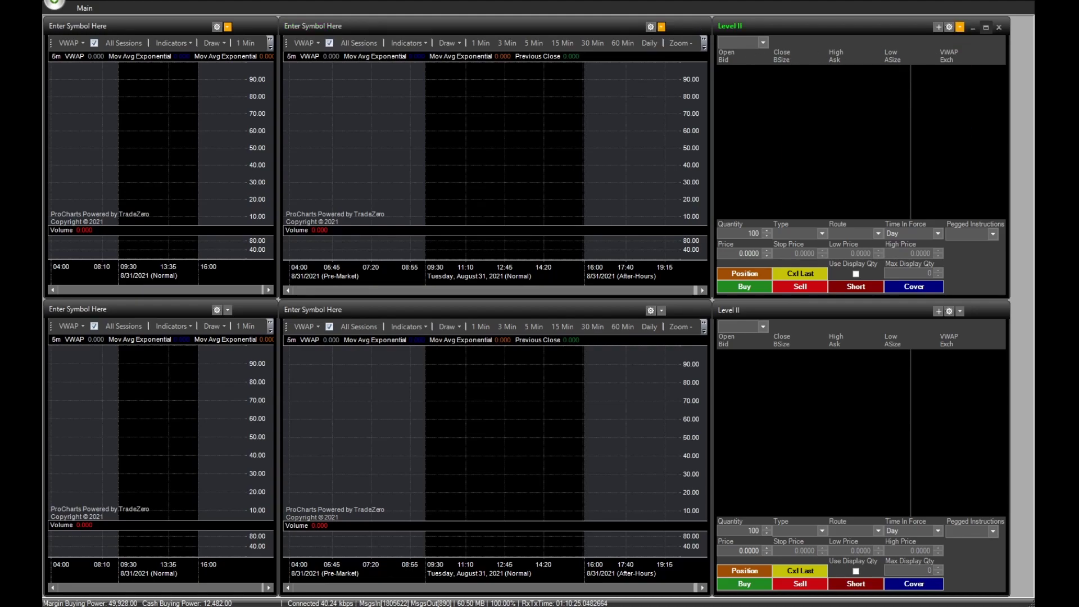
# Load AAPL into the group A windows and zoom the AAPL charts
pyautogui.write('AAPL')
pyautogui.press('Return')
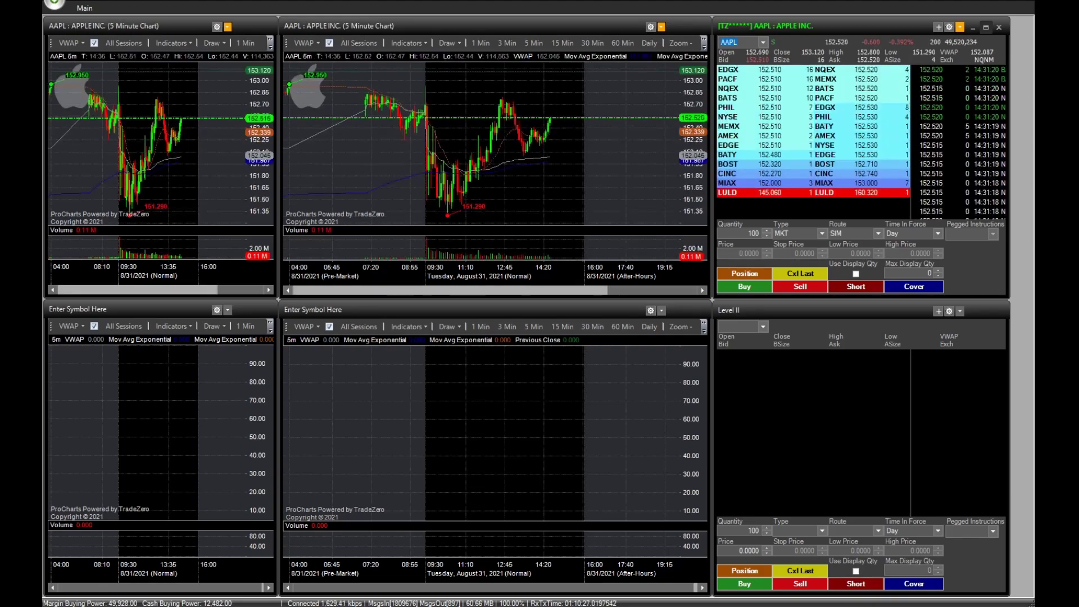
pyautogui.scroll(5, 505, 193)
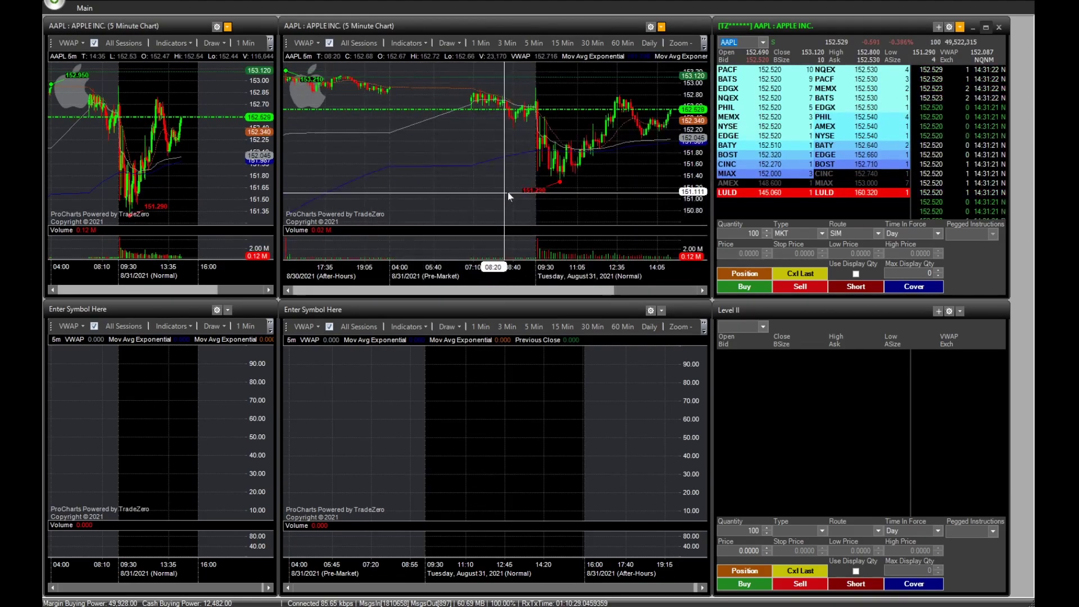
pyautogui.scroll(3, 506, 168)
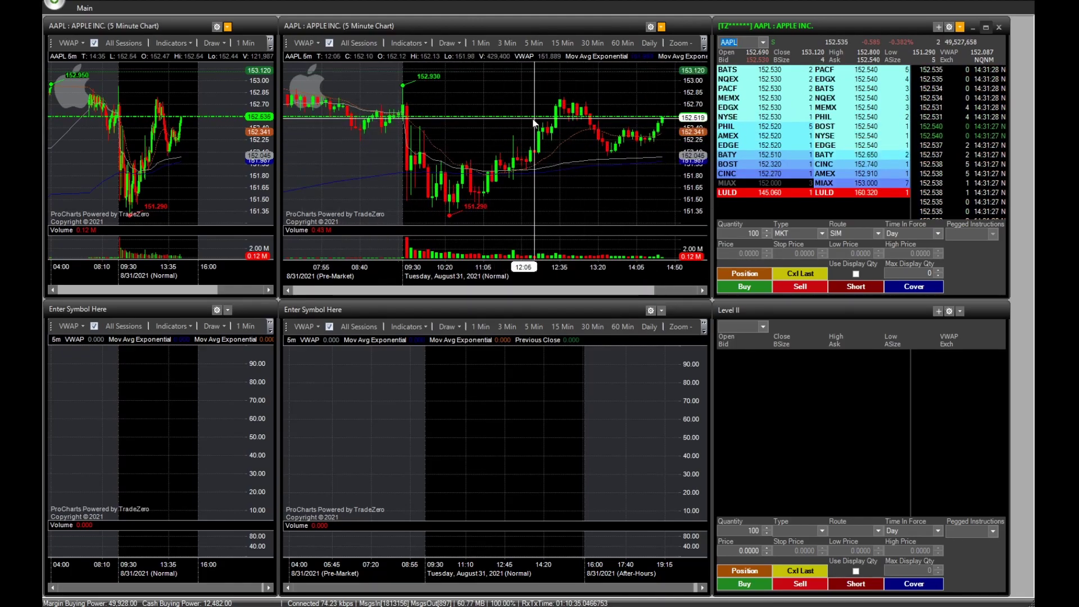
pyautogui.click(506, 96)
pyautogui.click(187, 184)
pyautogui.scroll(3, 188, 174)
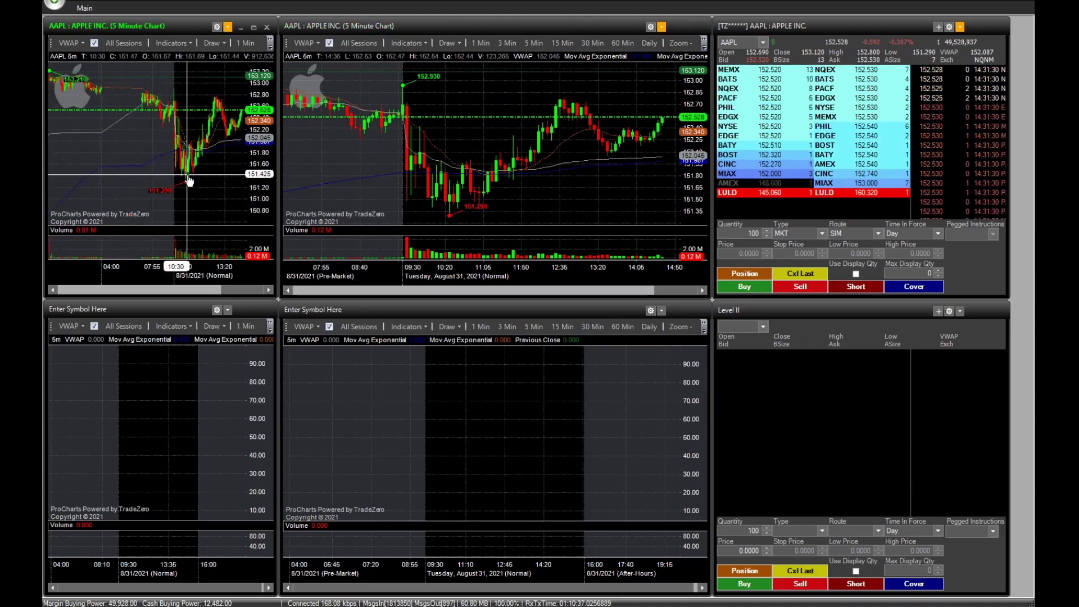
# Switch the top-left AAPL chart to daily bars and adjust its zoom
pyautogui.click(245, 43)
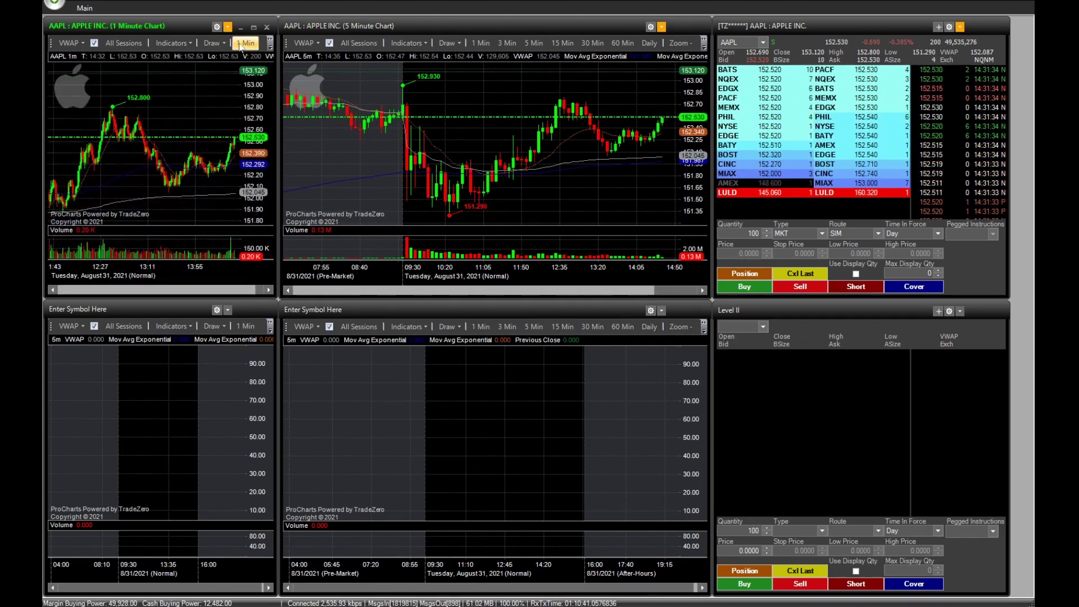
pyautogui.click(271, 44)
pyautogui.click(258, 135)
pyautogui.scroll(5, 192, 182)
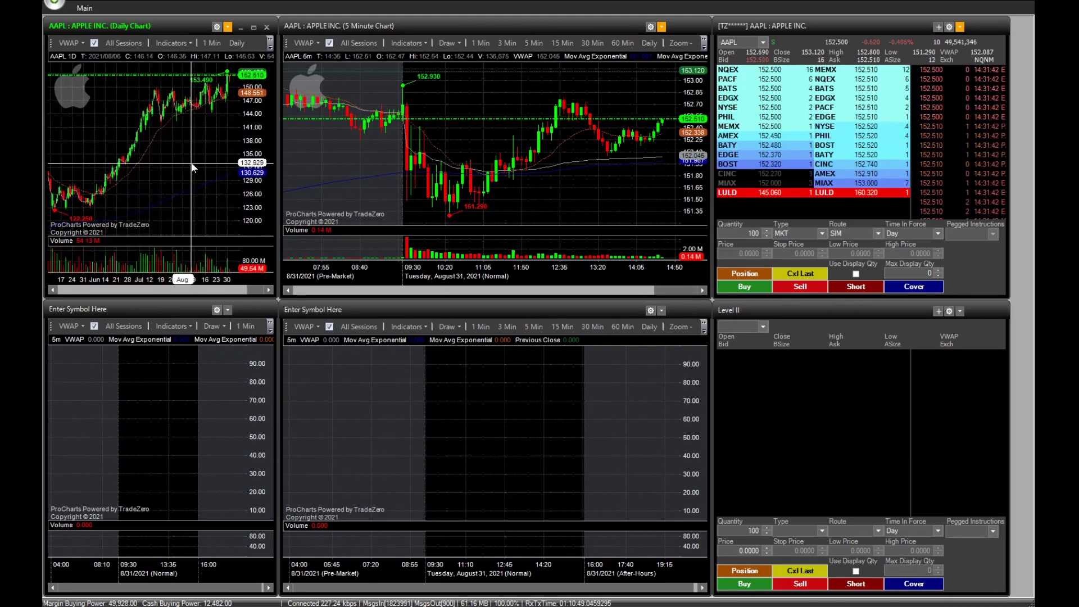
pyautogui.scroll(3, 192, 168)
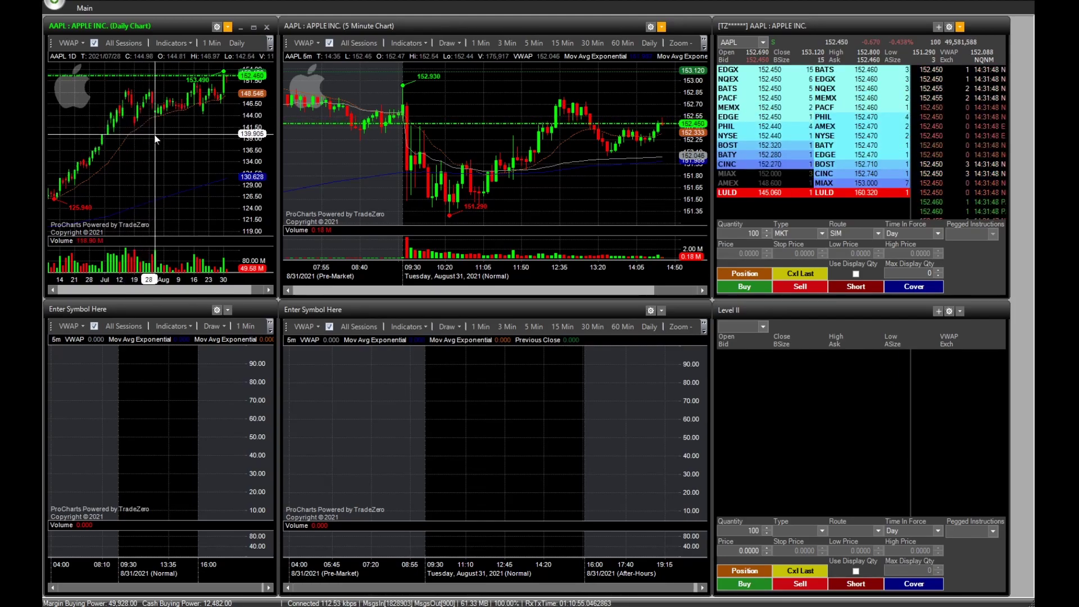
pyautogui.scroll(1, 202, 166)
pyautogui.scroll(-1, 198, 162)
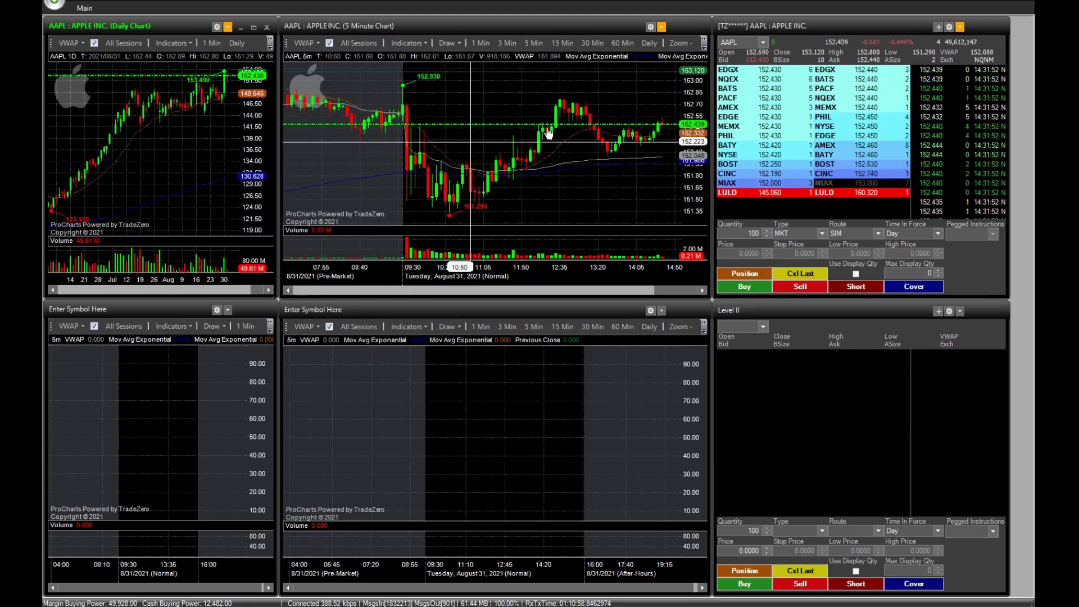
pyautogui.click(532, 45)
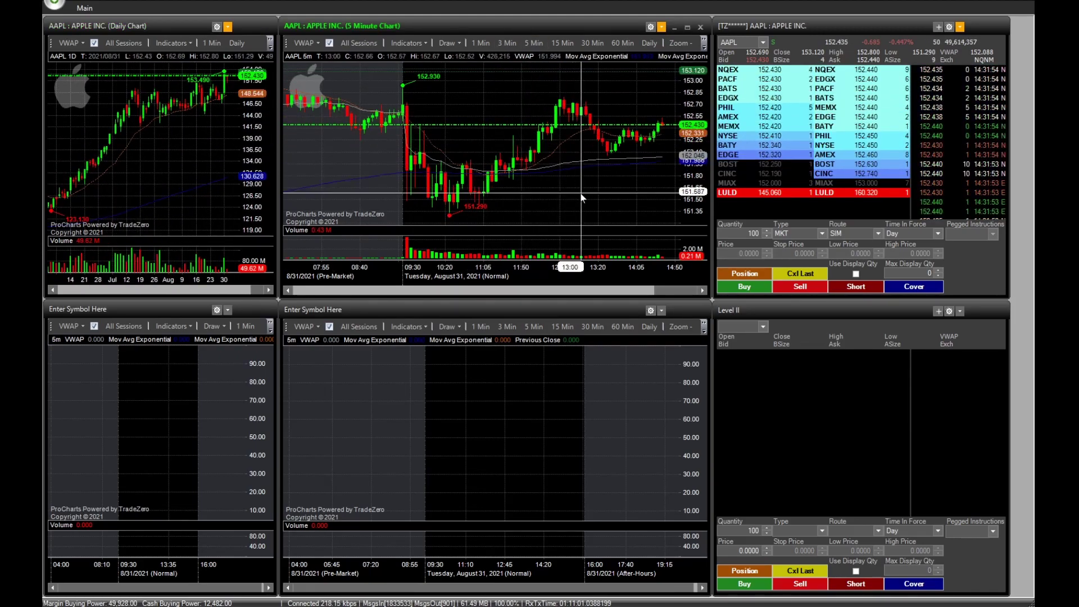
pyautogui.click(201, 410)
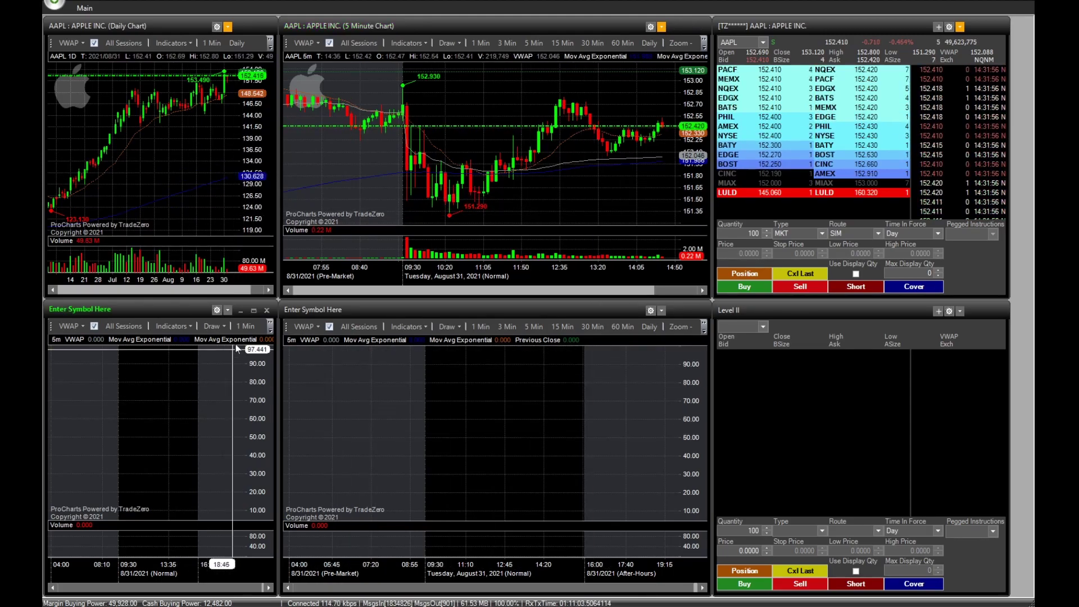
# Join the bottom charts and lower Level II to link group B and load SPY
pyautogui.click(270, 327)
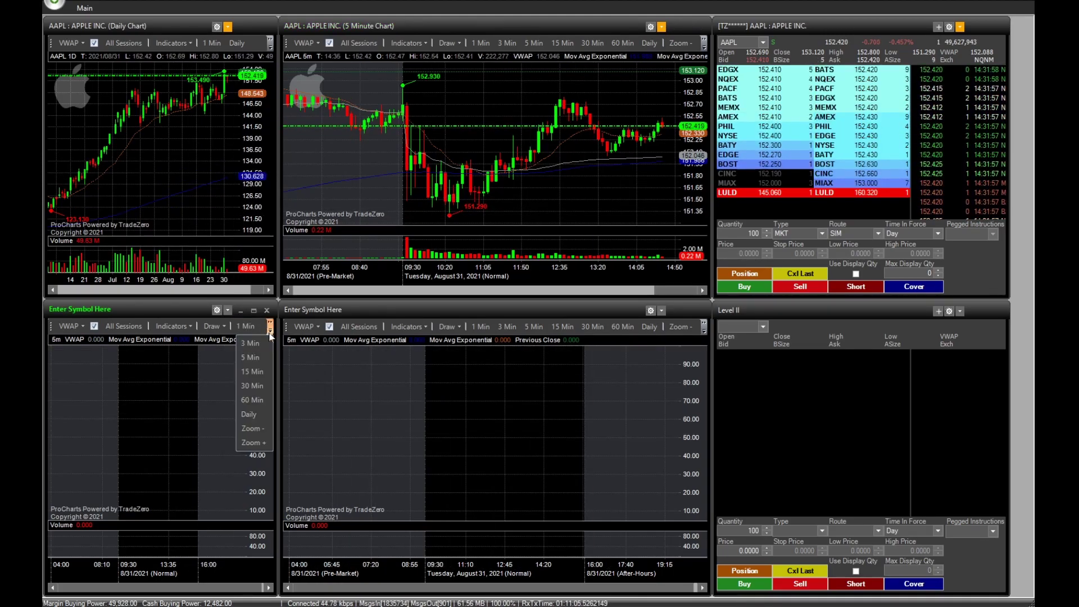
pyautogui.click(227, 311)
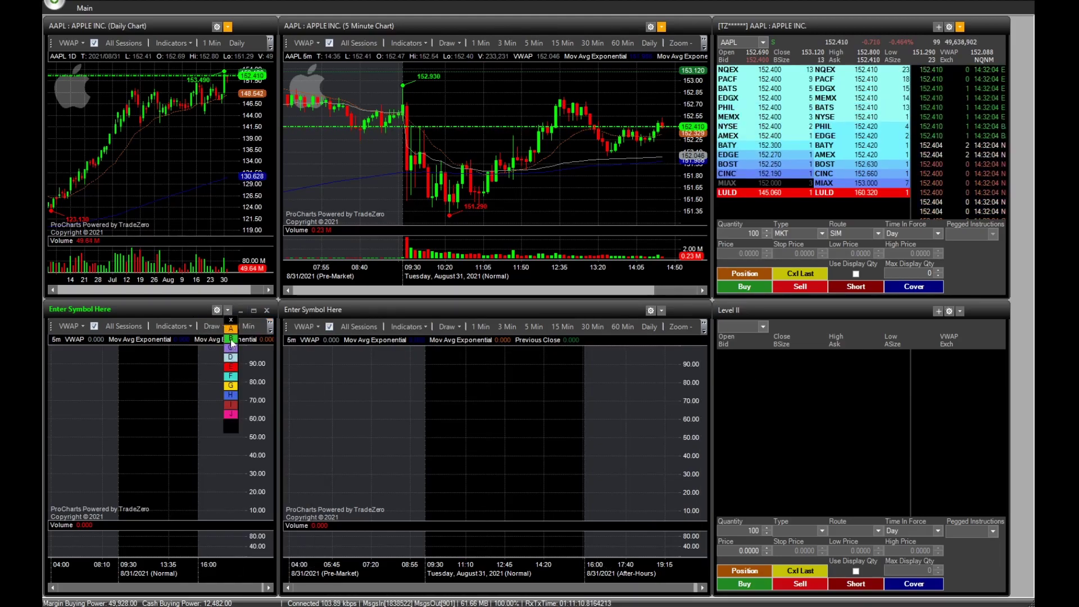
pyautogui.click(662, 311)
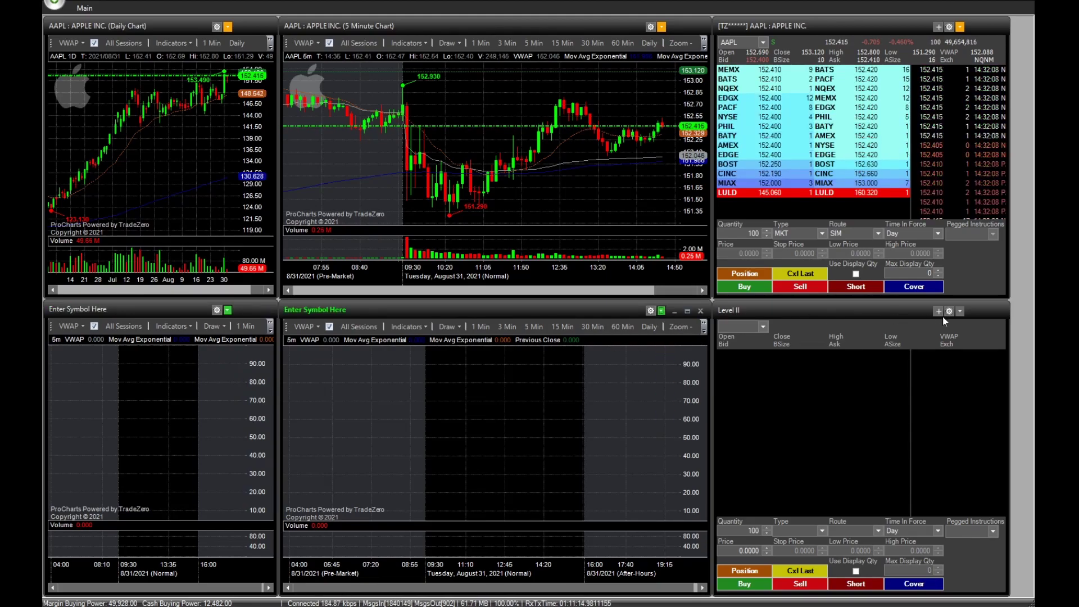
pyautogui.click(959, 311)
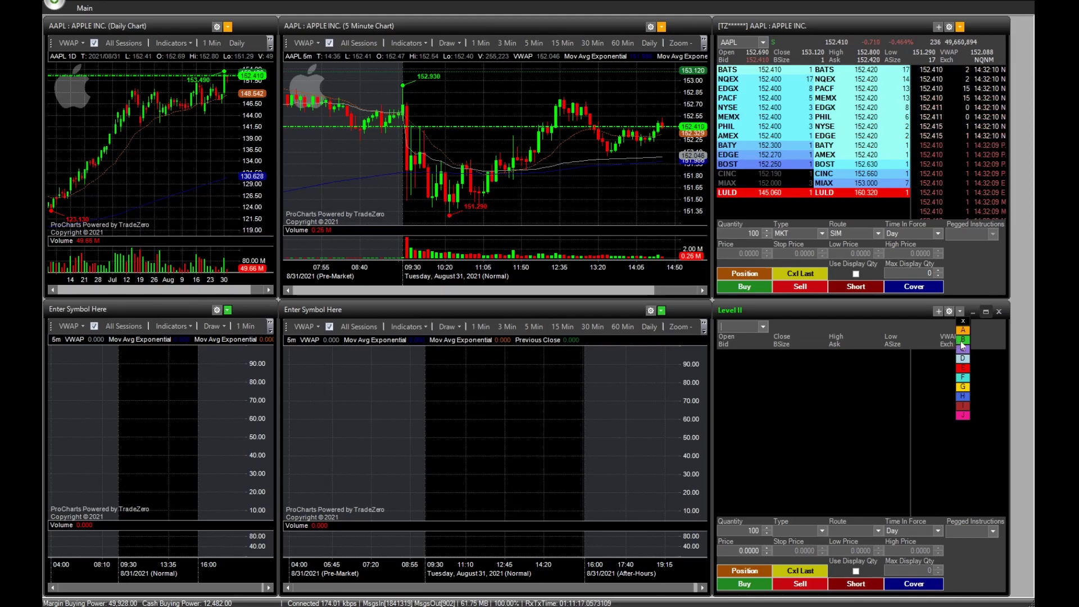
pyautogui.click(962, 339)
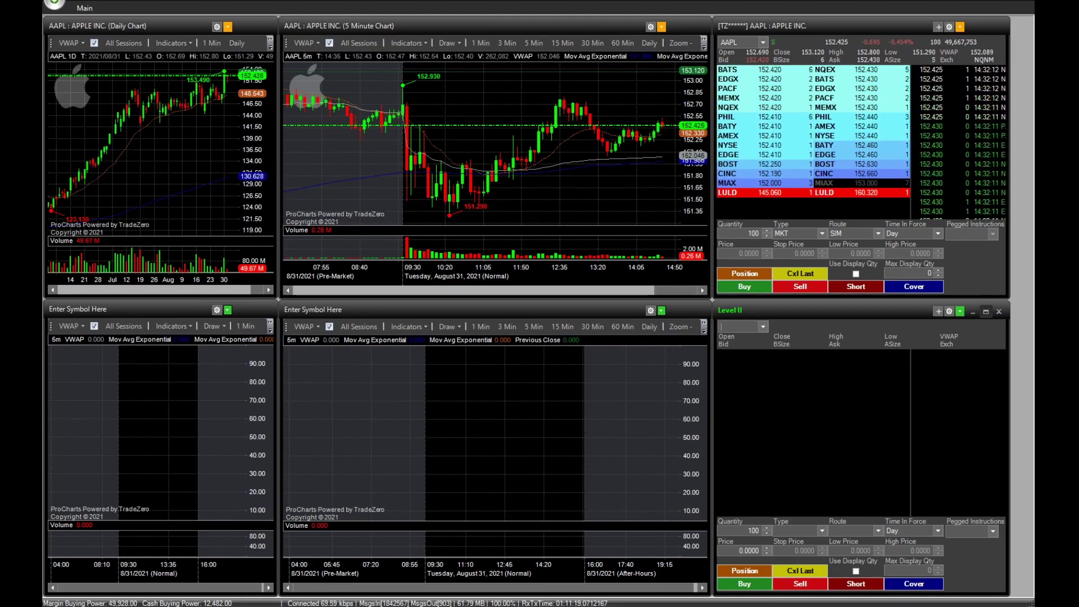
pyautogui.write('SPY')
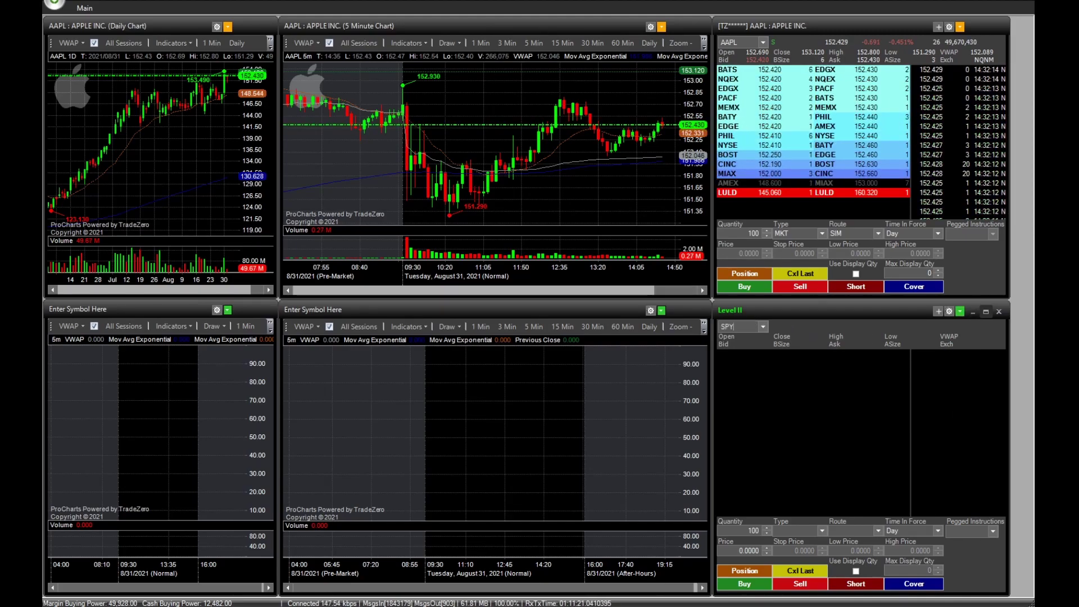
pyautogui.press('Return')
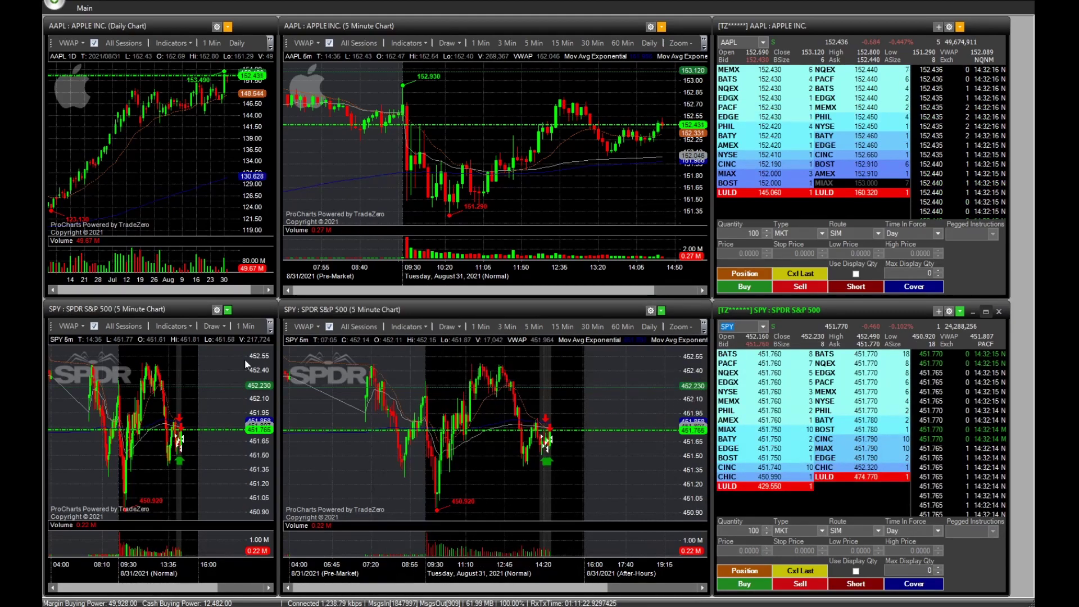
# Switch the left SPY chart to daily bars and zoom the SPY charts
pyautogui.click(270, 335)
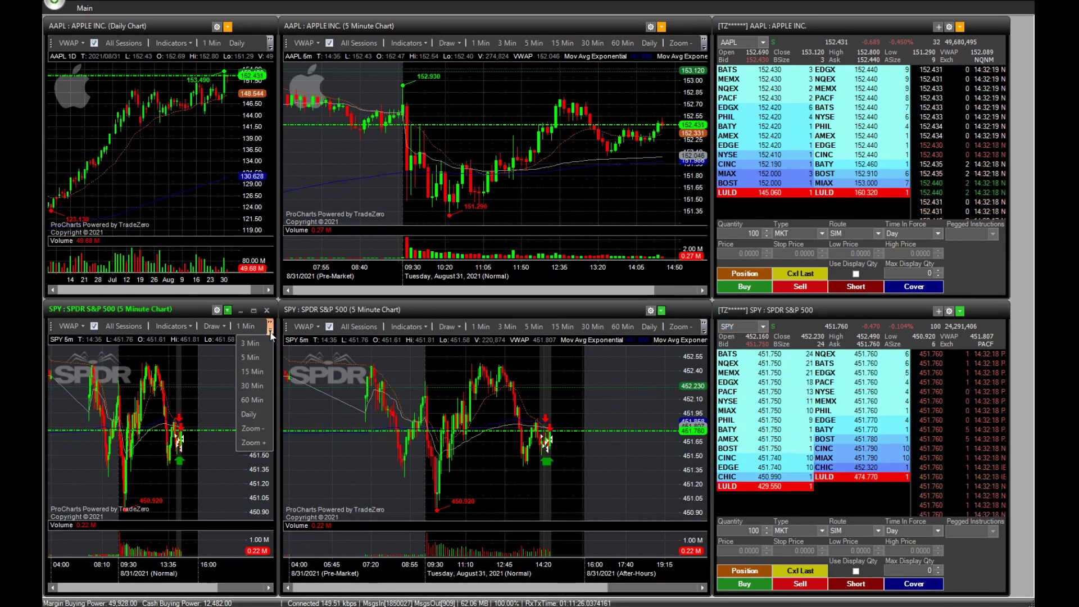
pyautogui.click(256, 417)
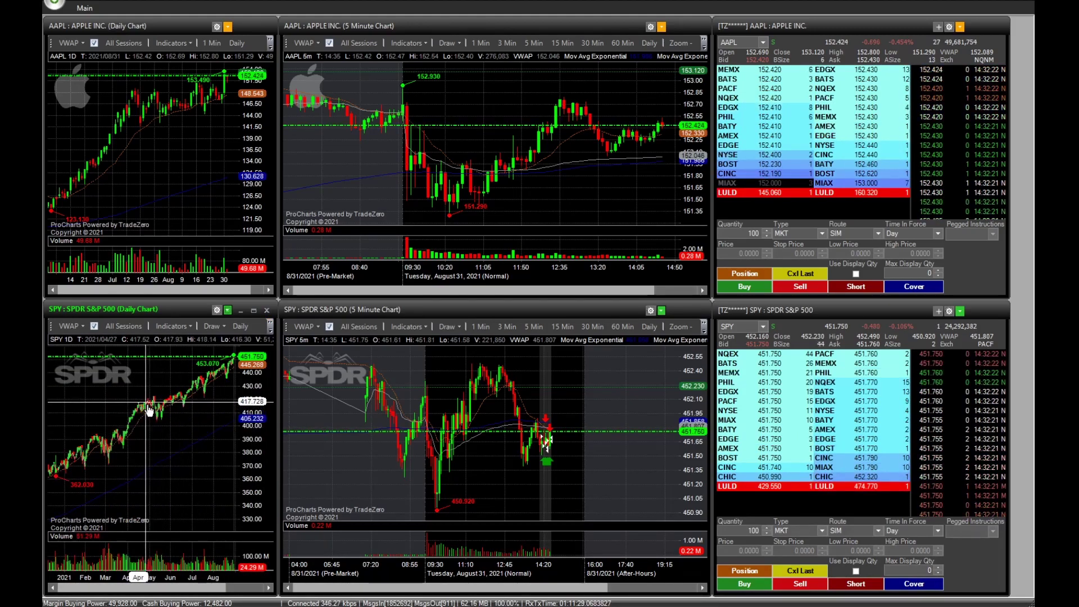
pyautogui.scroll(3, 166, 425)
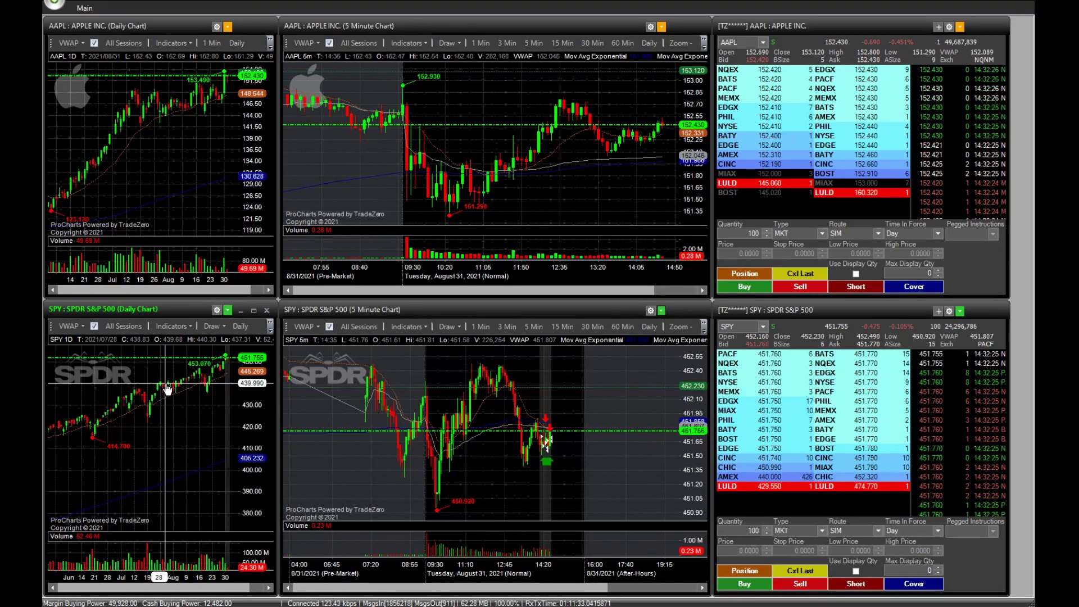
pyautogui.scroll(2, 171, 410)
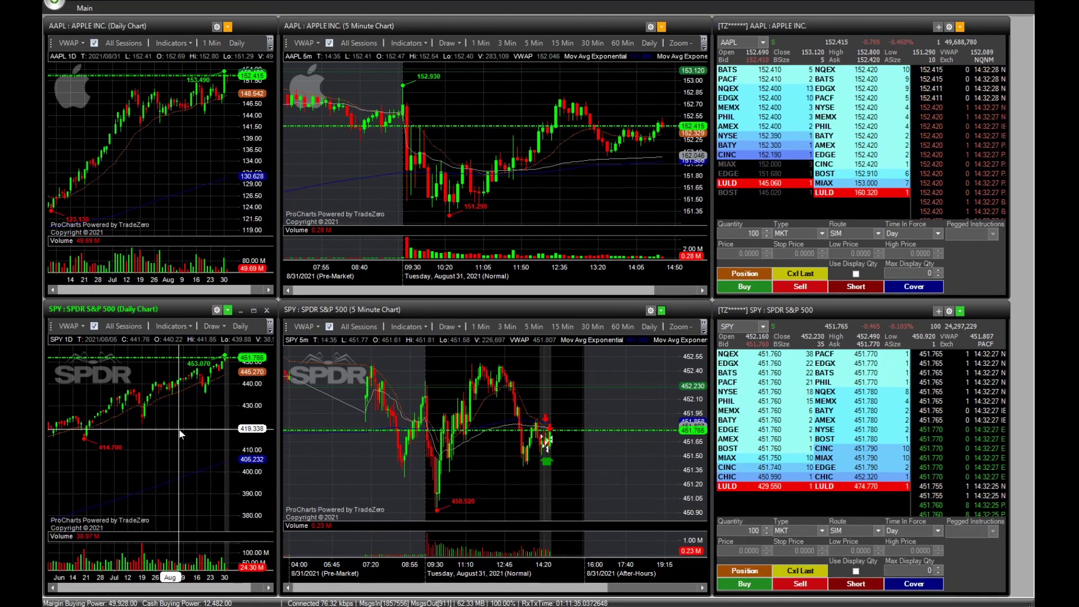
pyautogui.scroll(2, 174, 438)
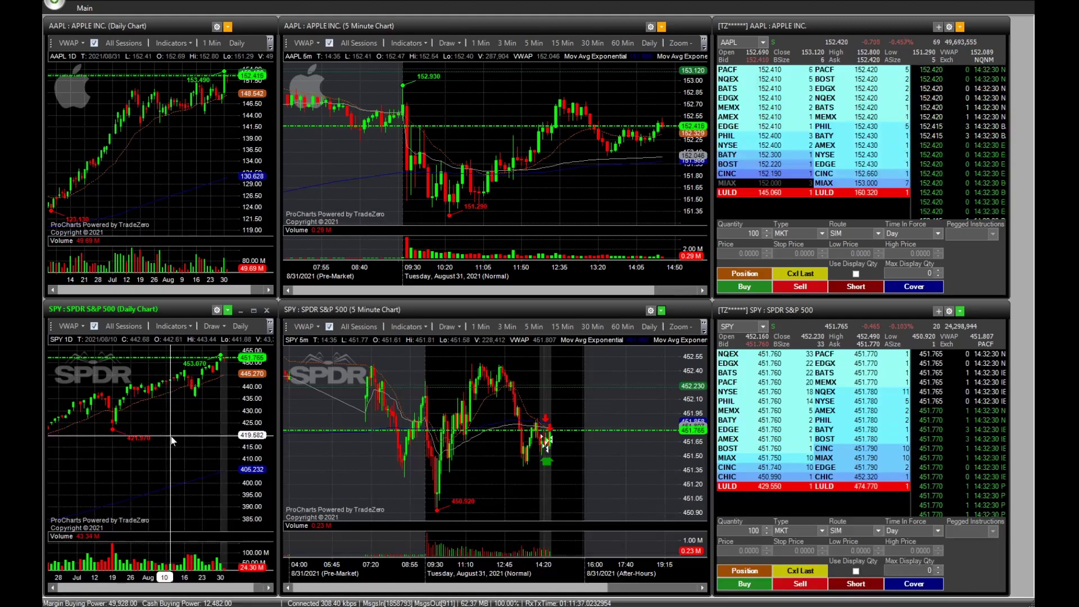
pyautogui.scroll(-4, 171, 437)
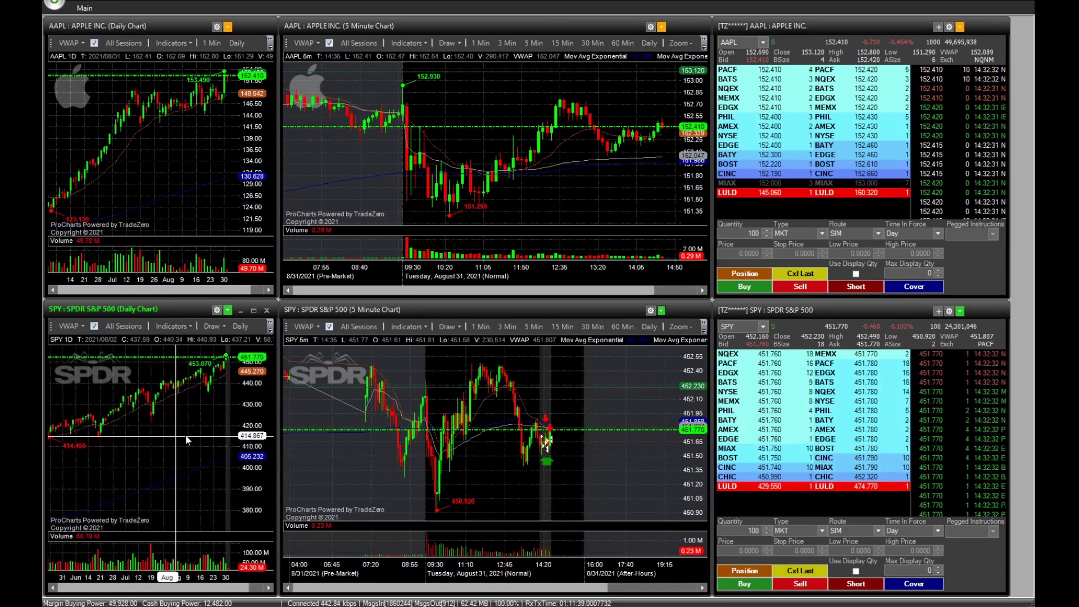
pyautogui.click(538, 380)
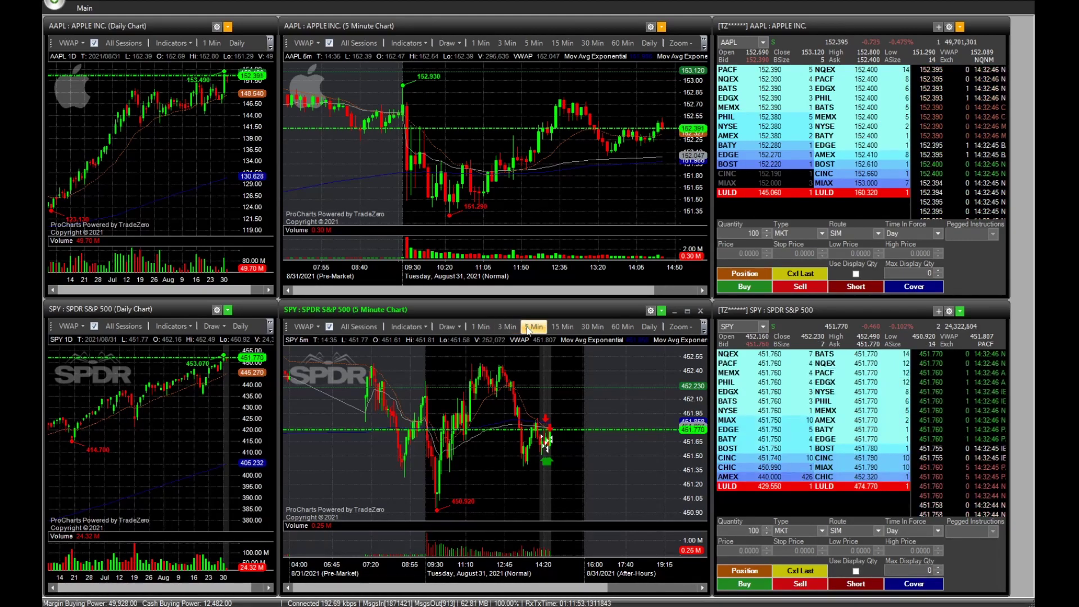
pyautogui.scroll(3, 551, 449)
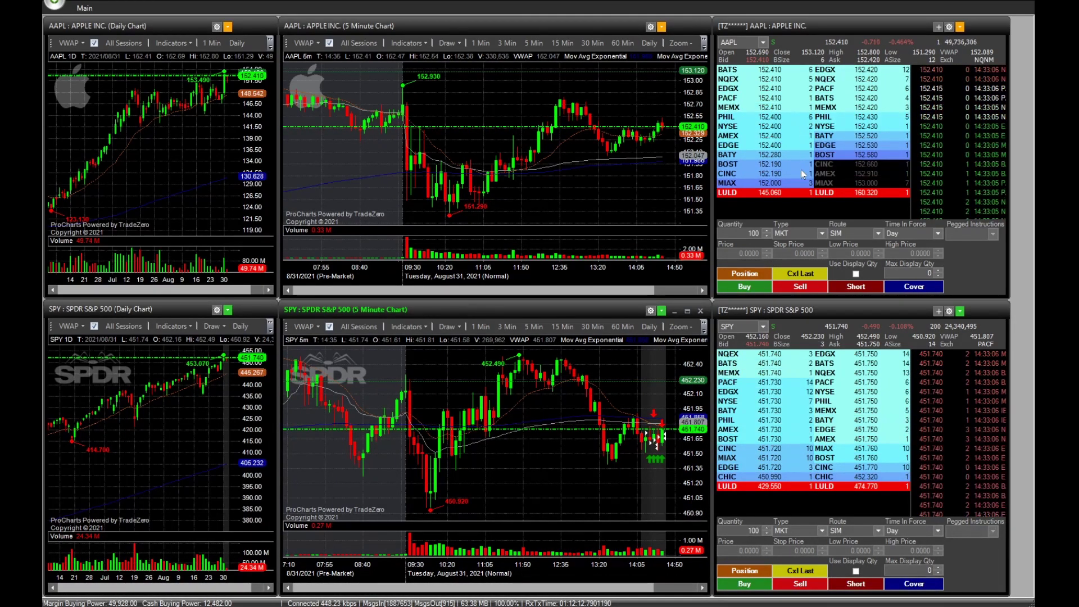
# Apply the Old Classic colour scheme to the AAPL Level II via Preferences
pyautogui.rightClick(792, 207)
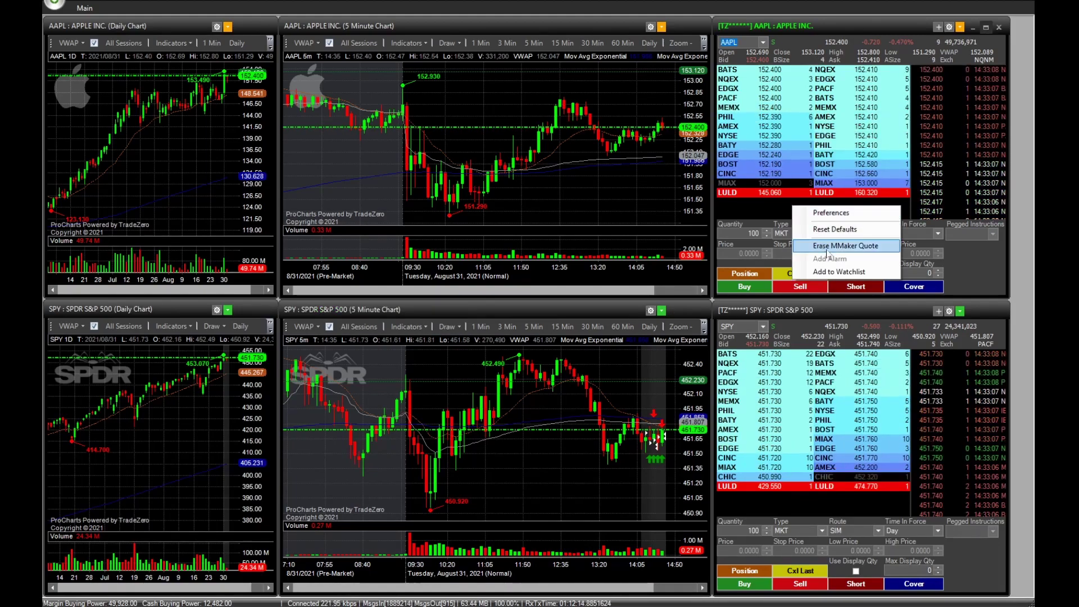
pyautogui.click(733, 211)
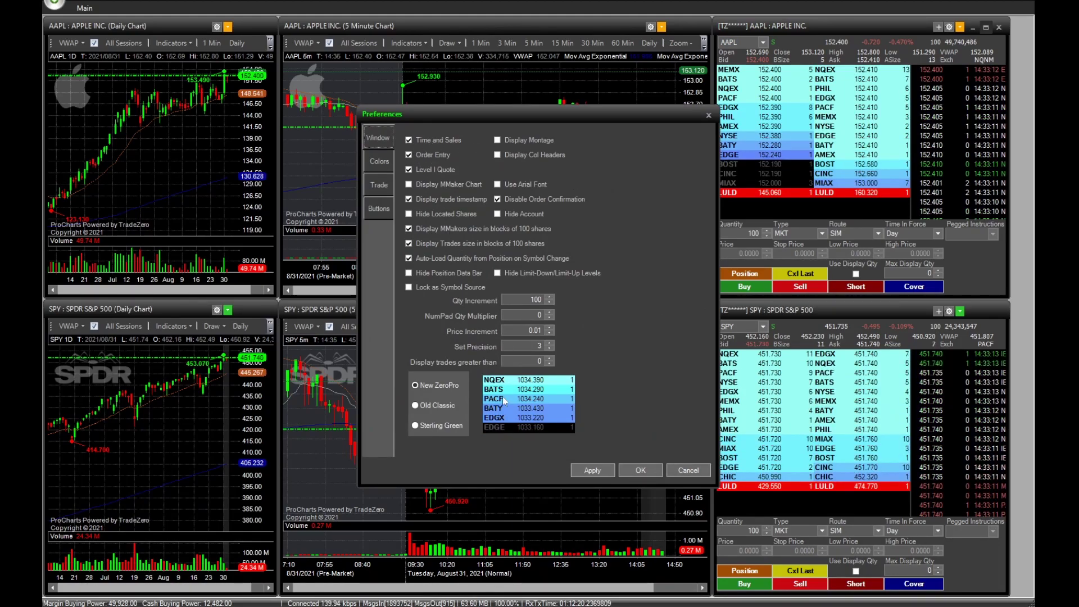
pyautogui.click(435, 405)
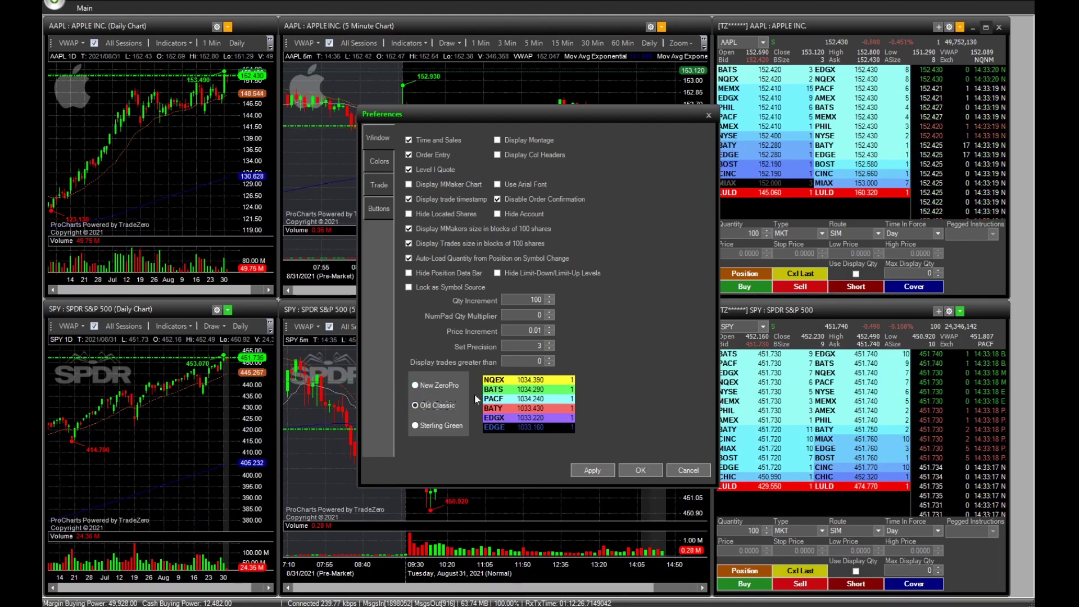
pyautogui.click(425, 386)
pyautogui.click(438, 405)
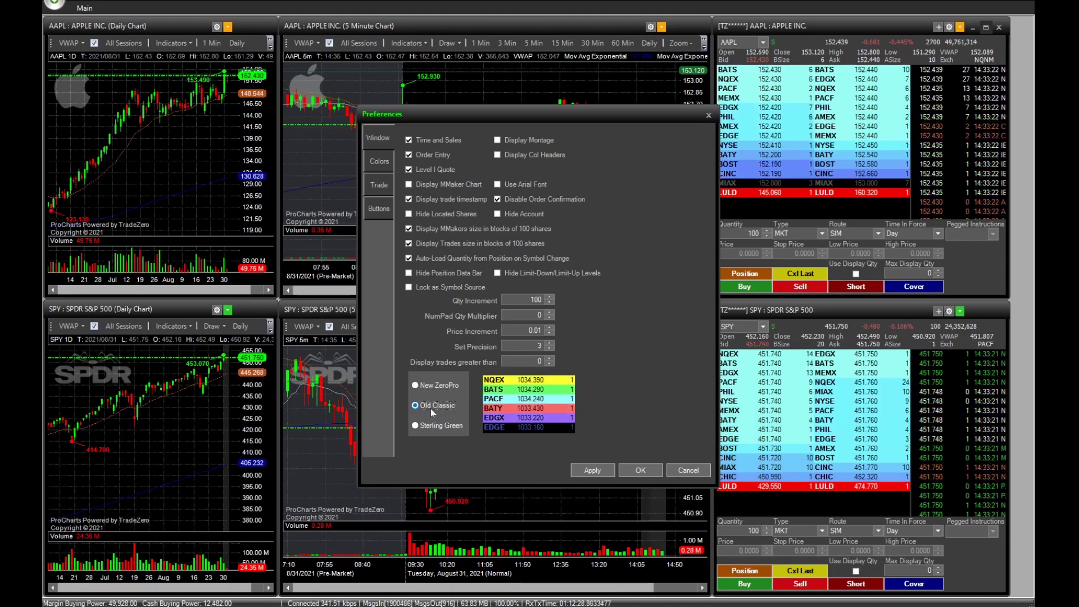
pyautogui.click(598, 469)
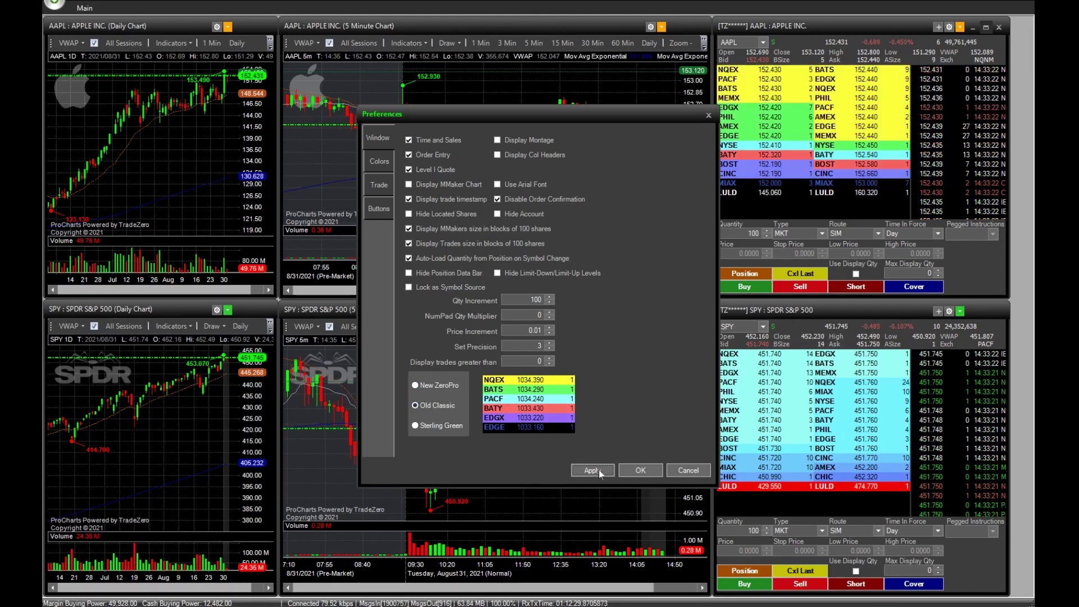
pyautogui.click(640, 471)
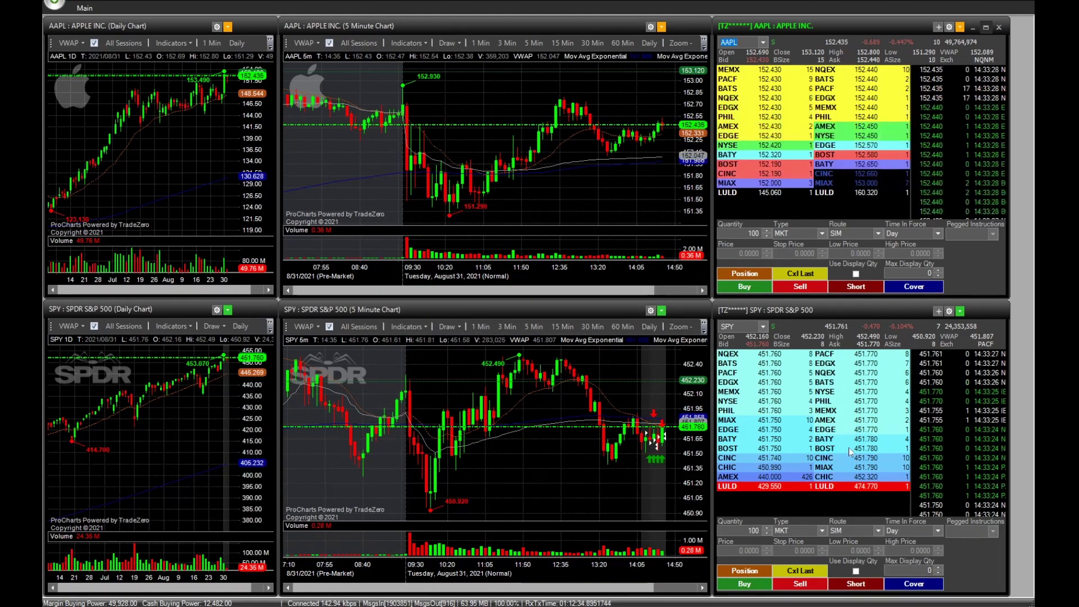
# Confirm Old Classic colours for the SPY Level II in its Preferences
pyautogui.rightClick(785, 498)
pyautogui.click(816, 509)
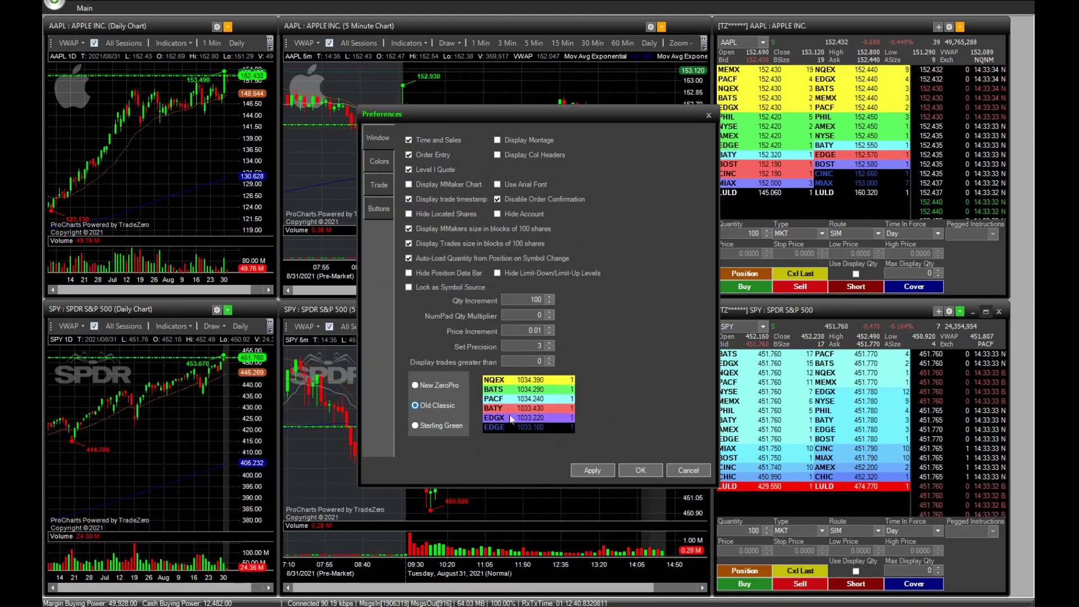
pyautogui.click(639, 470)
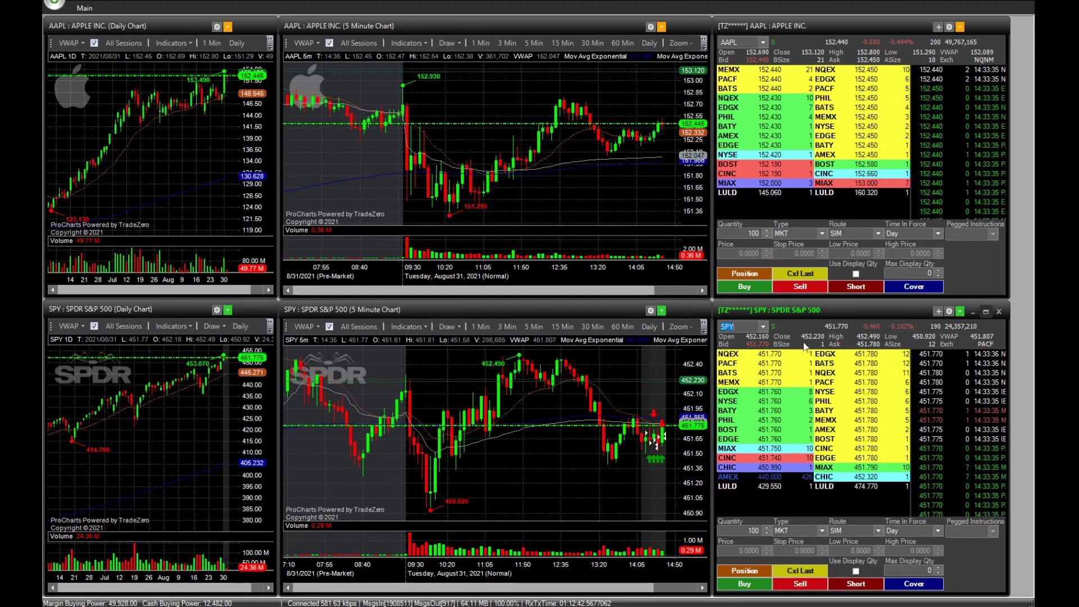
# Narrow the AAPL Level II and widen its time-and-sales and bid/ask columns
pyautogui.click(911, 126)
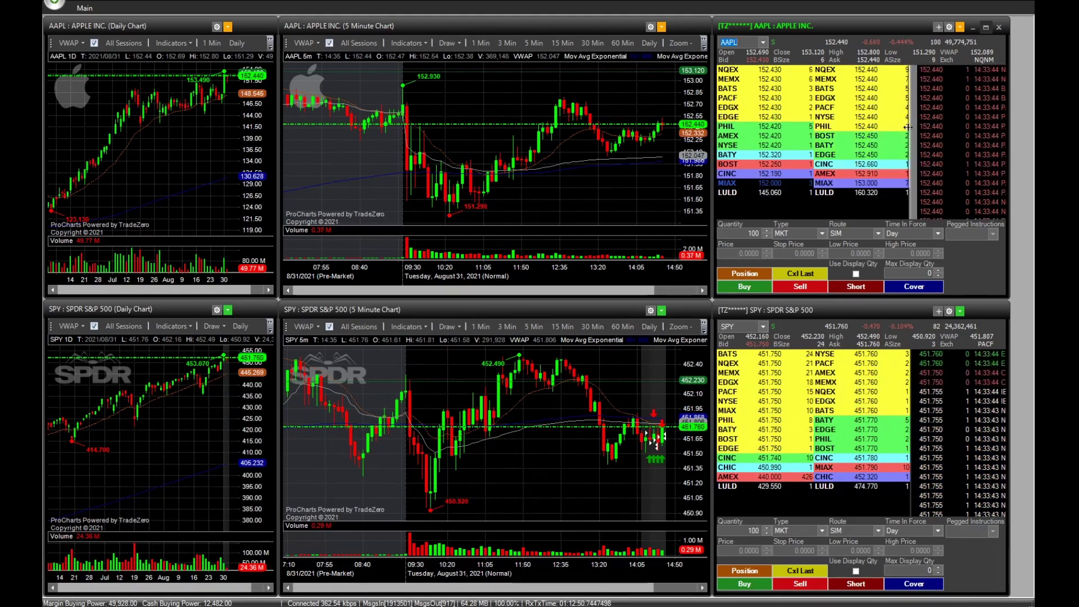
pyautogui.moveTo(909, 132); pyautogui.dragTo(884, 133)
pyautogui.click(885, 129)
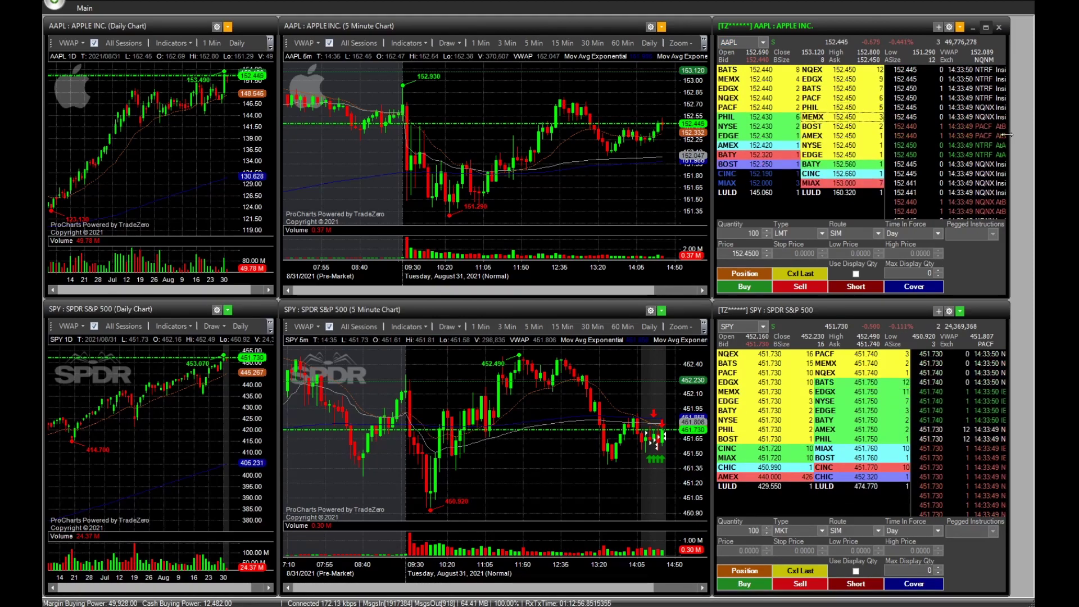
pyautogui.moveTo(1010, 136); pyautogui.dragTo(921, 136)
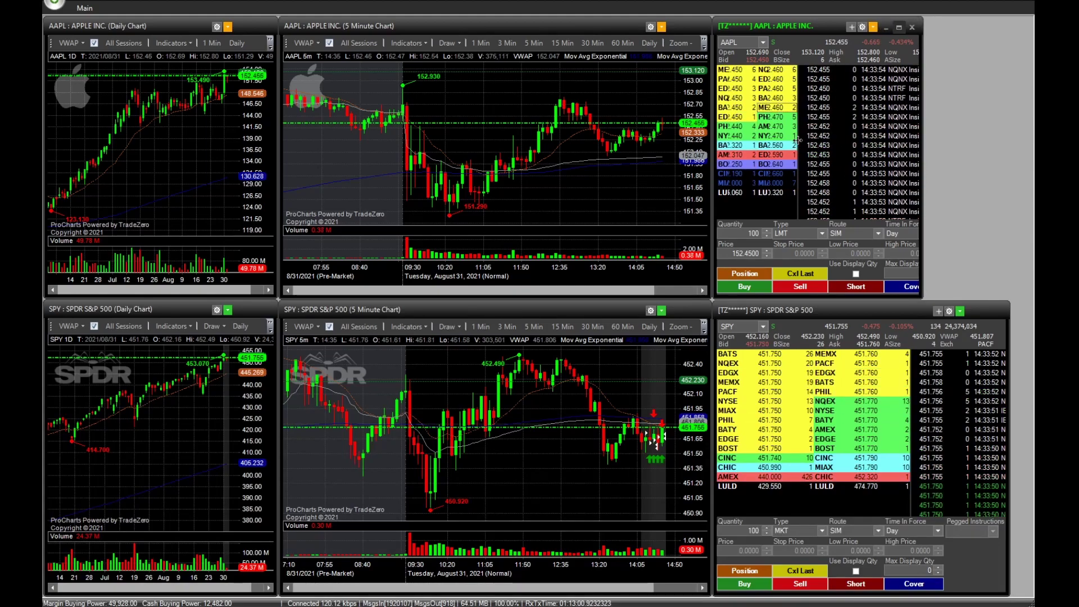
pyautogui.moveTo(798, 140); pyautogui.dragTo(846, 140)
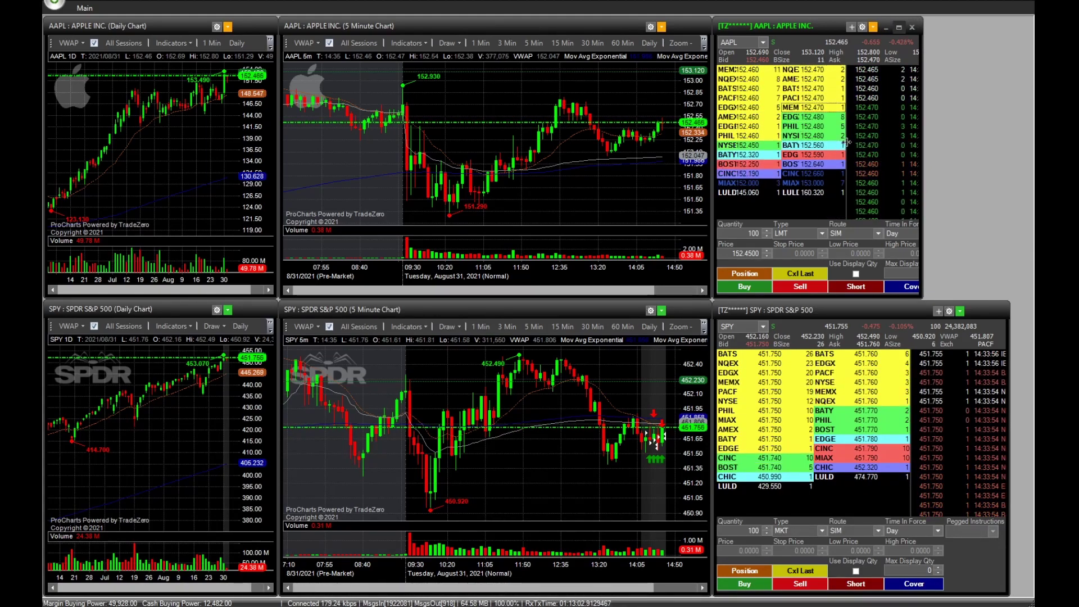
pyautogui.moveTo(846, 139); pyautogui.dragTo(854, 139)
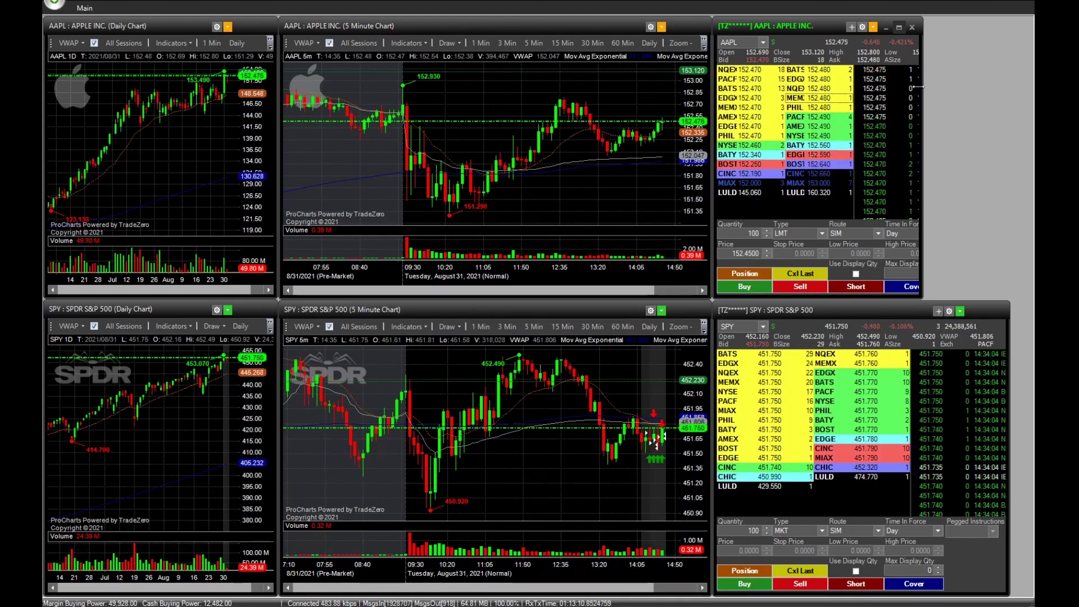
# Fine-tune the AAPL Level II width, then narrow the SPY Level II and widen its book columns
pyautogui.moveTo(919, 92); pyautogui.dragTo(952, 89)
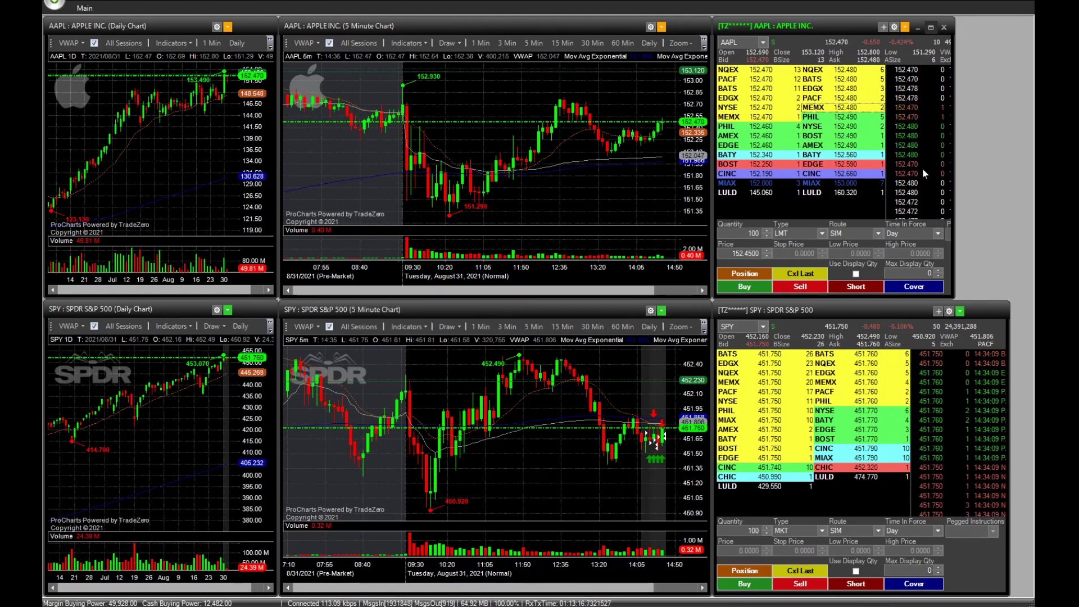
pyautogui.moveTo(954, 132)
pyautogui.mouseDown()
pyautogui.moveTo(924, 133)
pyautogui.moveTo(934, 134)
pyautogui.mouseUp()
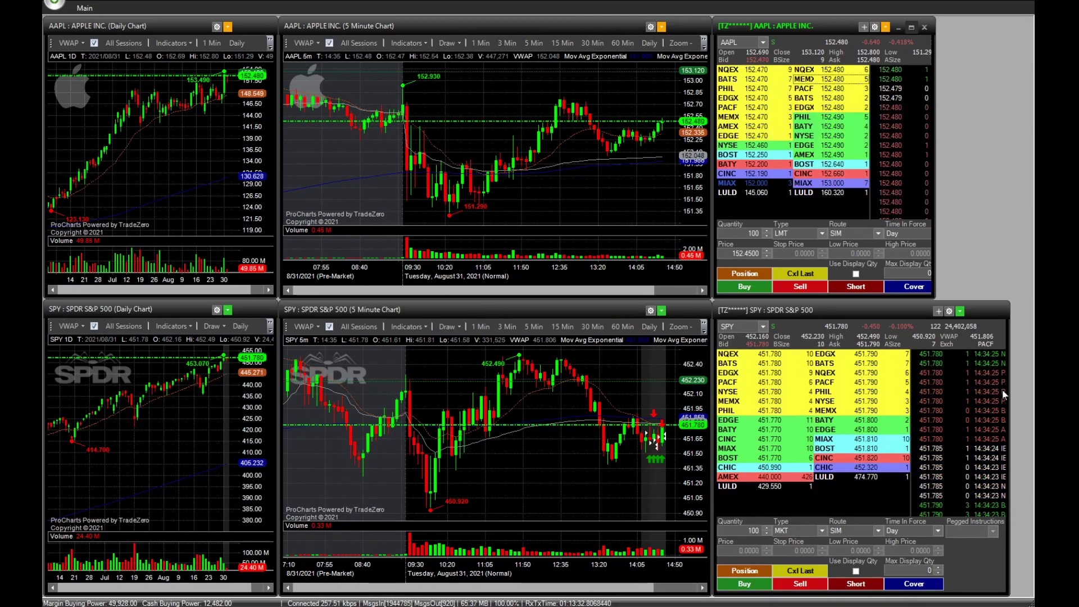
pyautogui.moveTo(1008, 397); pyautogui.dragTo(936, 398)
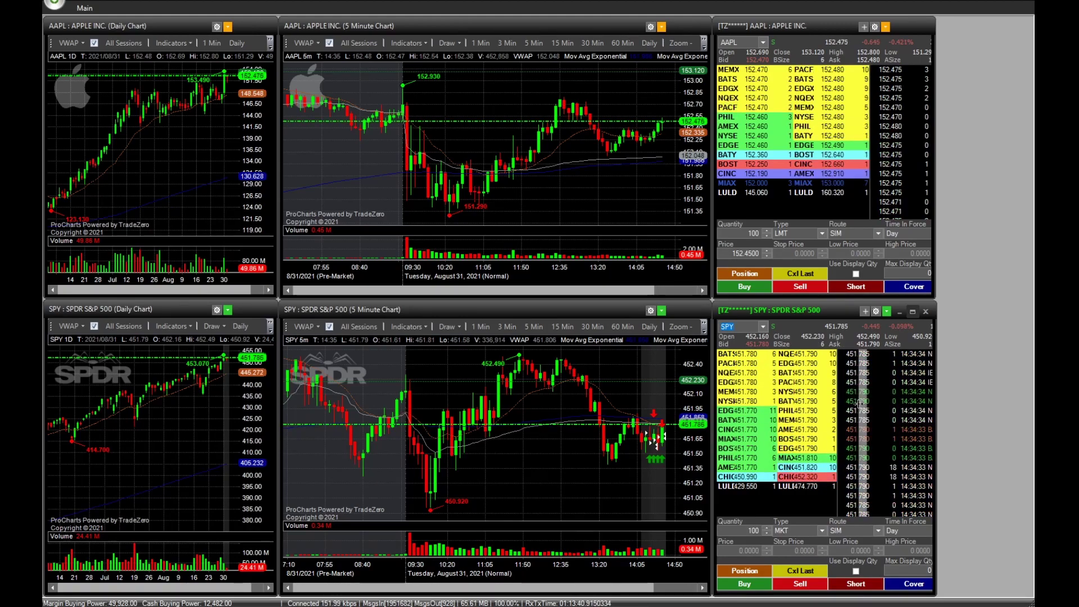
pyautogui.moveTo(867, 404); pyautogui.dragTo(870, 407)
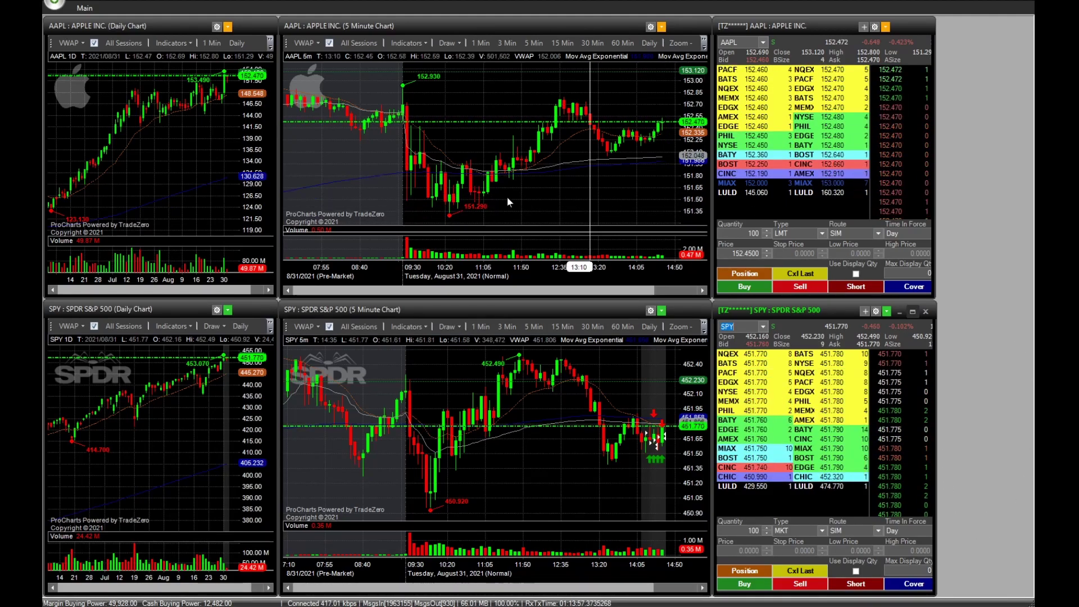
# Add a Watch List window at the top right, sized to uncover the AAPL Level II
pyautogui.click(79, 10)
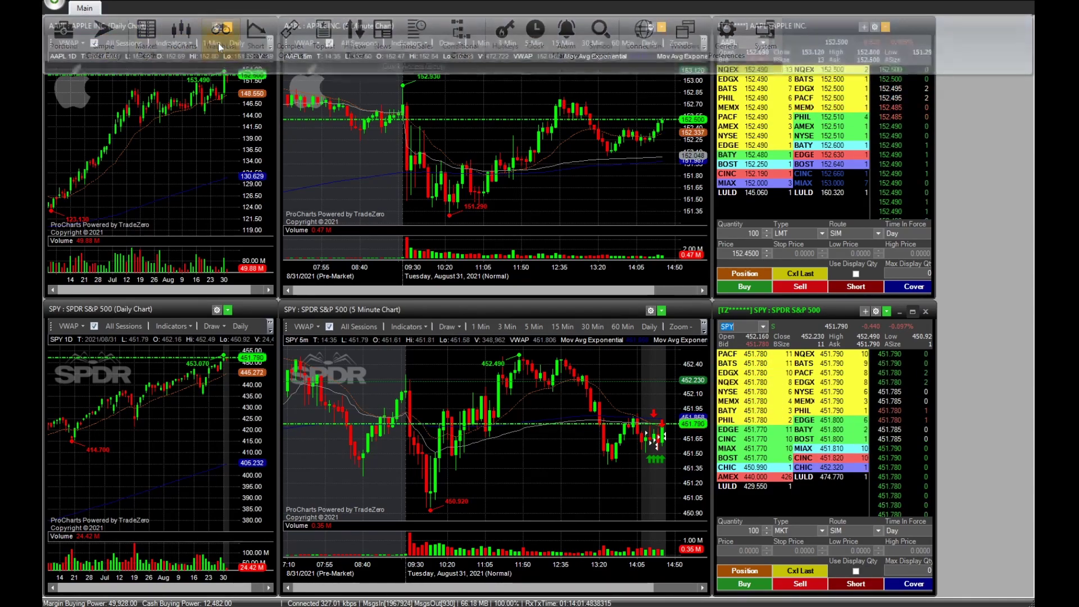
pyautogui.click(220, 47)
pyautogui.moveTo(225, 31); pyautogui.dragTo(867, 27)
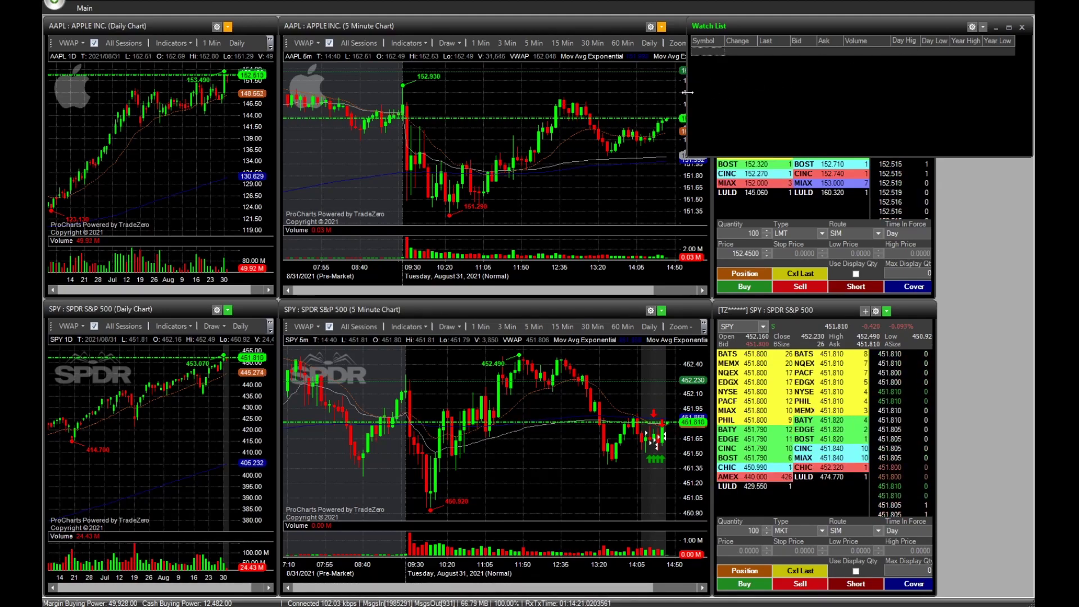
pyautogui.moveTo(693, 92); pyautogui.dragTo(938, 94)
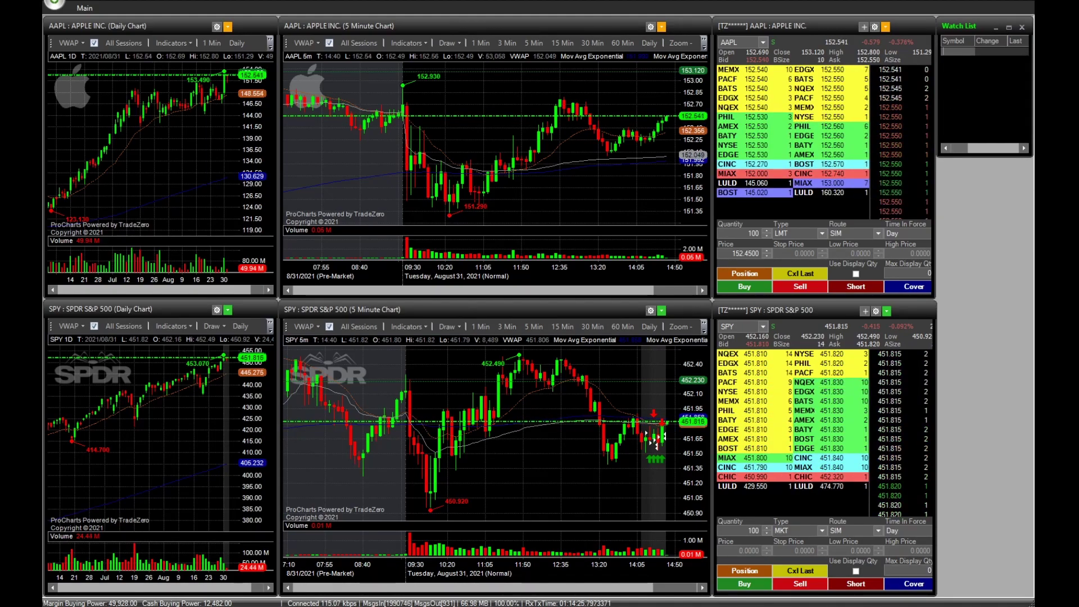
# Add AMC and AAPL as the Watch List symbols
pyautogui.write('AMC')
pyautogui.press('Return')
pyautogui.write('A')
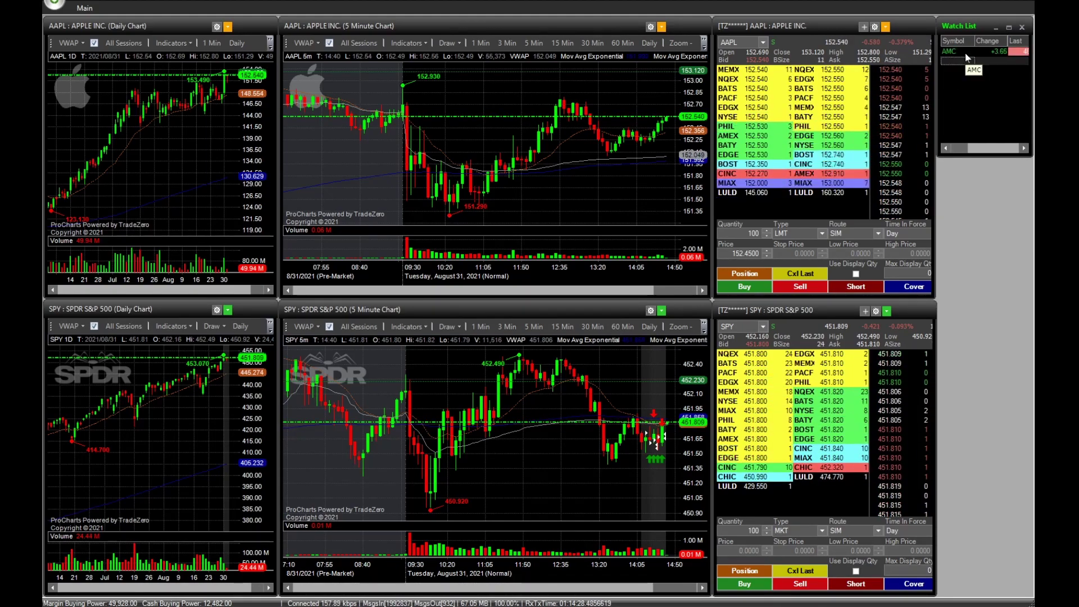
pyautogui.write('APL')
pyautogui.press('Return')
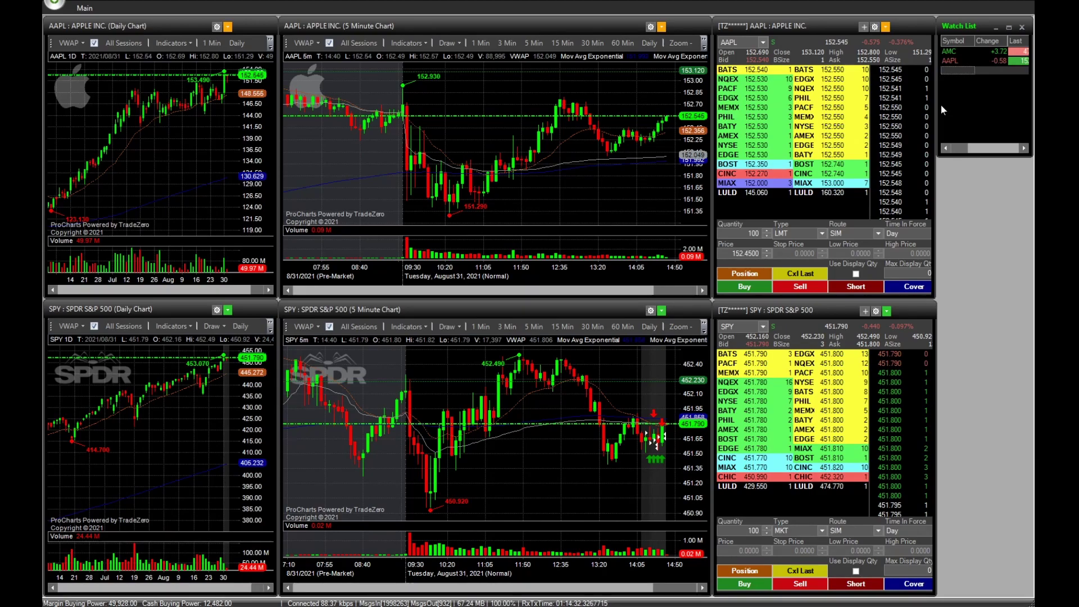
# Resize the Watch List into a slim, tall column beside the AAPL Level II
pyautogui.moveTo(938, 105); pyautogui.dragTo(823, 105)
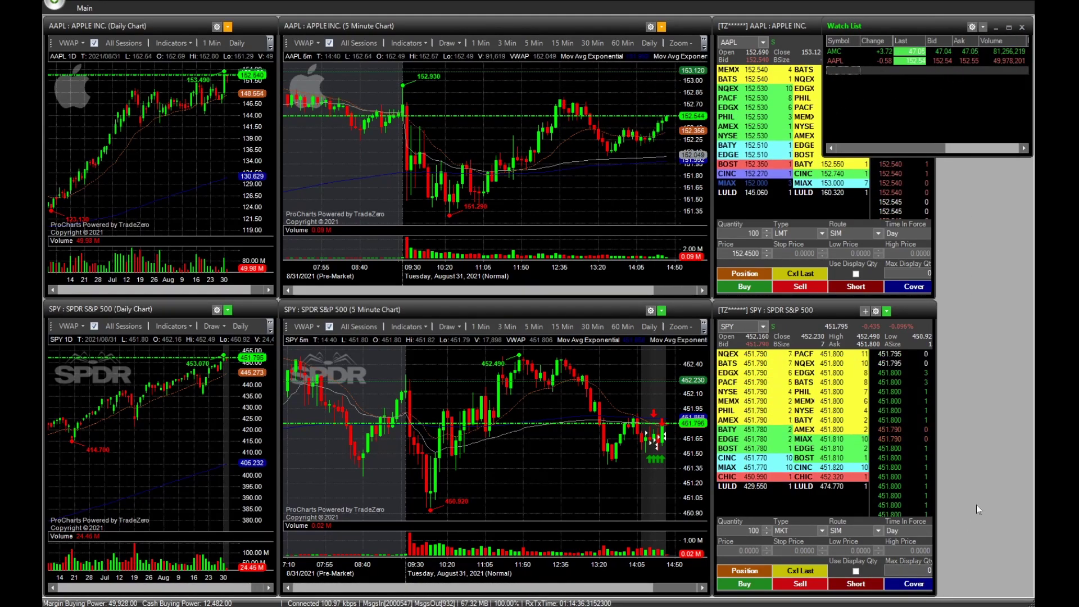
pyautogui.click(985, 29)
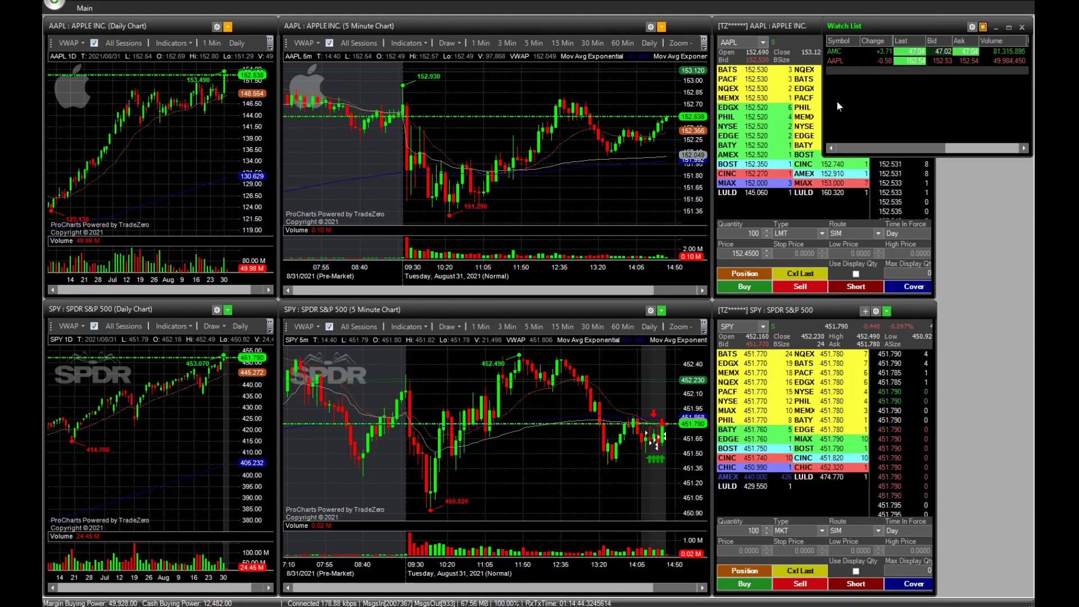
pyautogui.moveTo(825, 102); pyautogui.dragTo(941, 105)
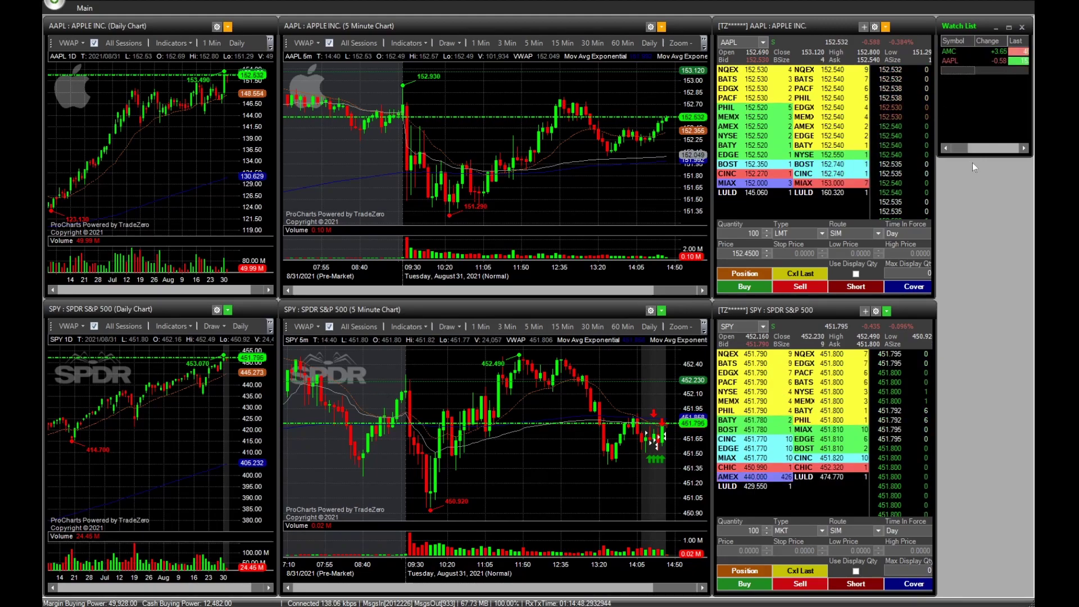
pyautogui.moveTo(974, 160); pyautogui.dragTo(973, 191)
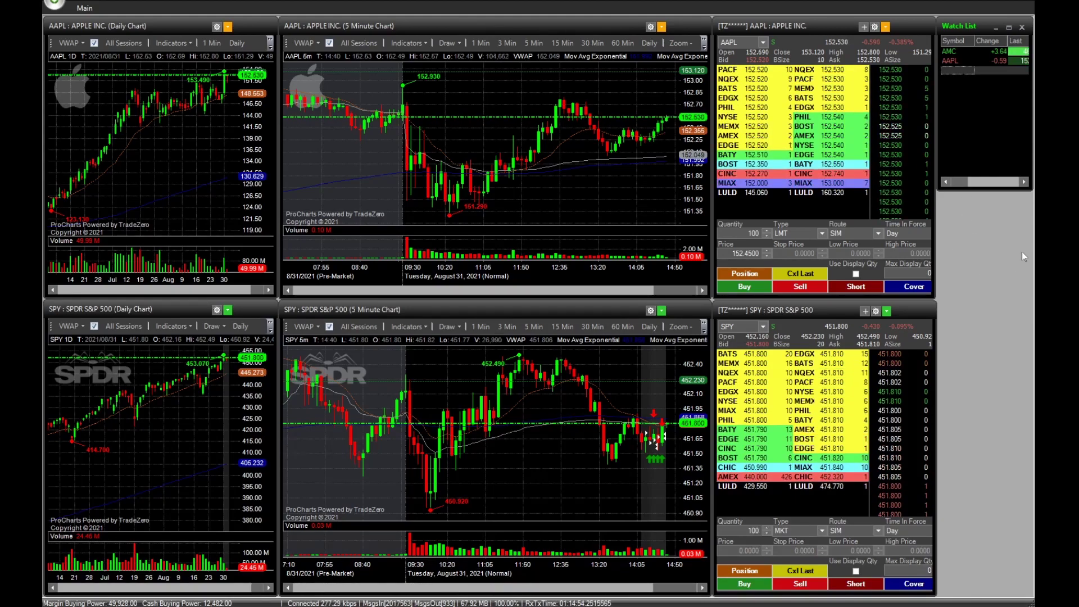
pyautogui.moveTo(963, 190); pyautogui.dragTo(977, 302)
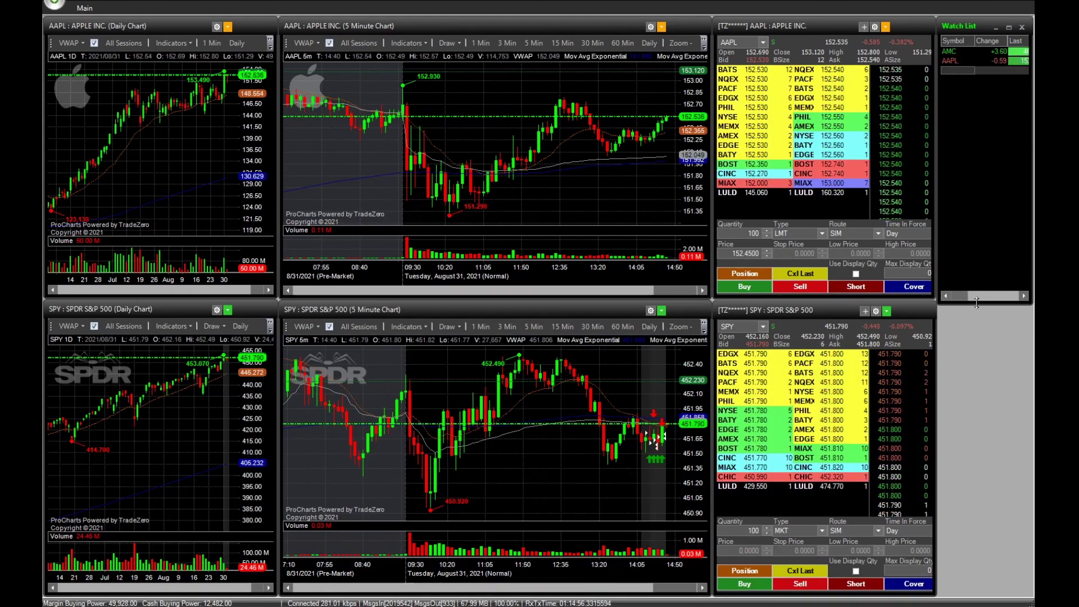
pyautogui.click(87, 10)
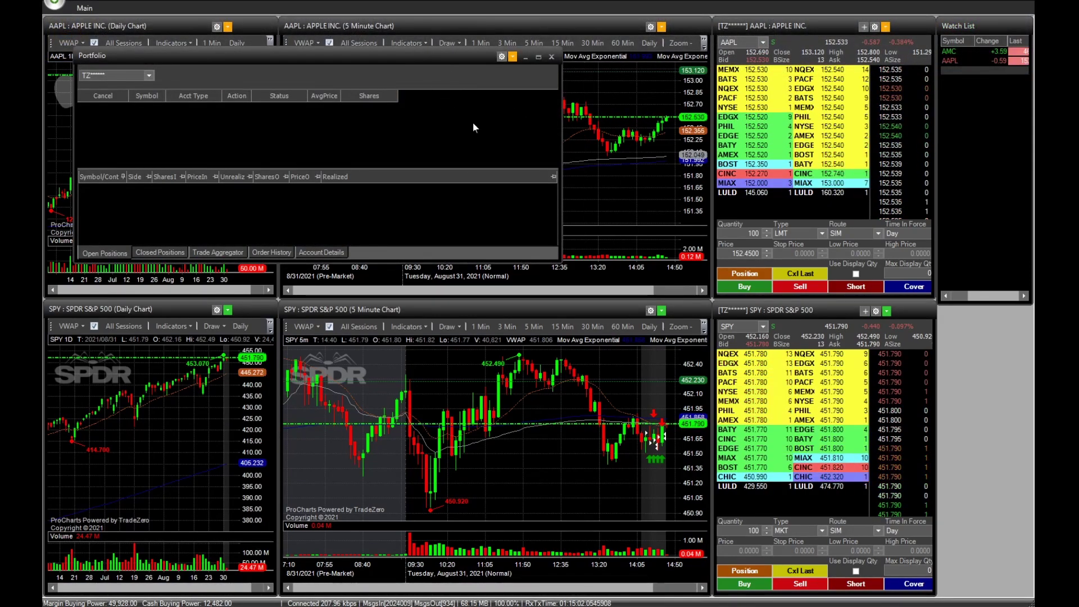
# Move the Portfolio window to the lower right and narrow it into a slim column
pyautogui.moveTo(375, 69); pyautogui.dragTo(825, 390)
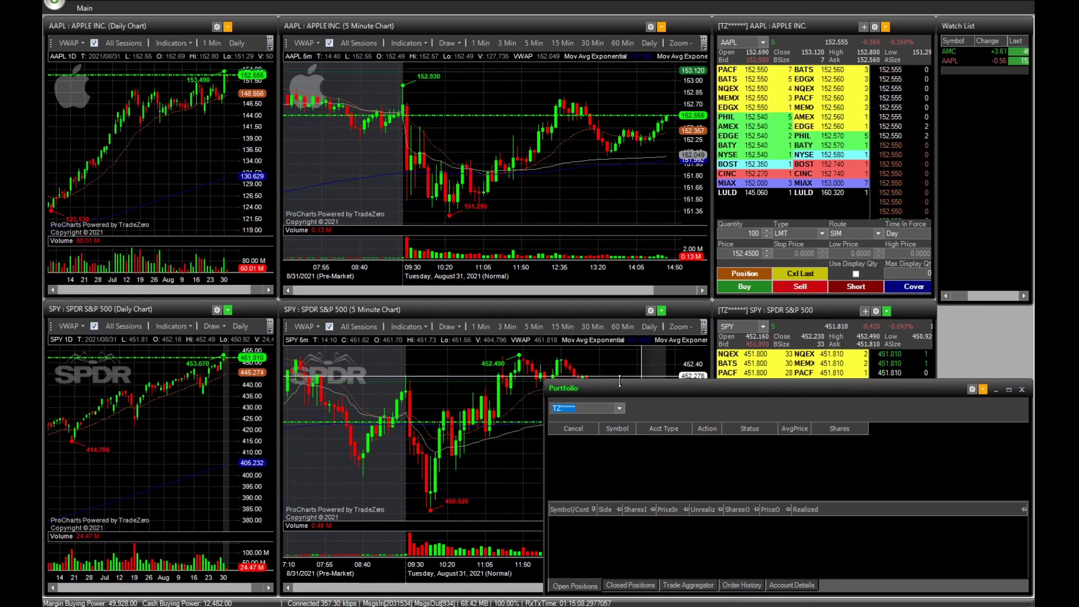
pyautogui.moveTo(549, 389); pyautogui.dragTo(972, 304)
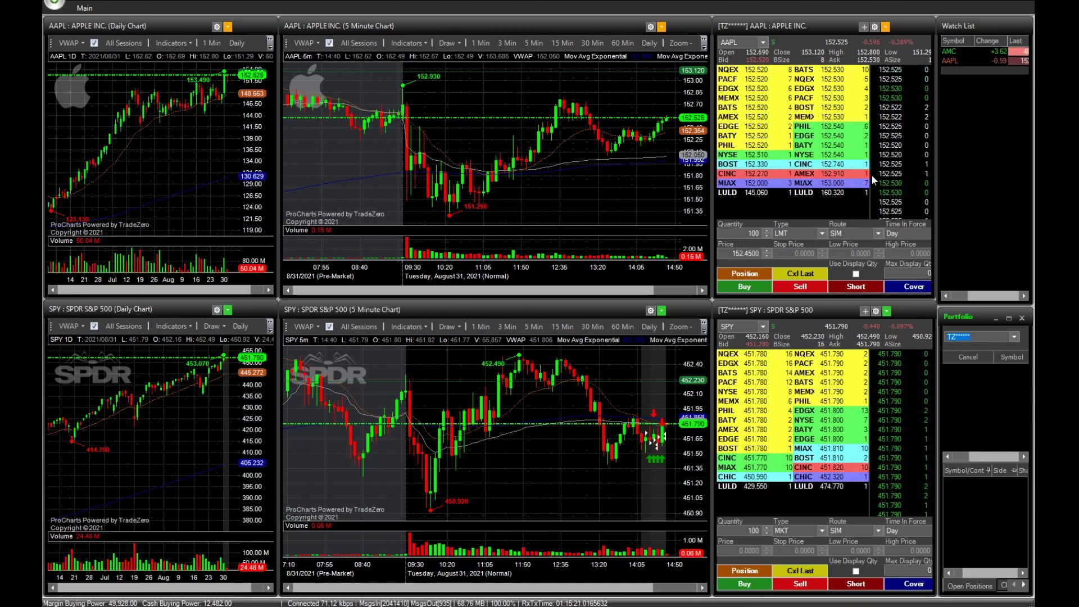
# Widen the Portfolio beside the shifted Level IIs, activating the AAPL and SPY 5-minute charts
pyautogui.click(567, 28)
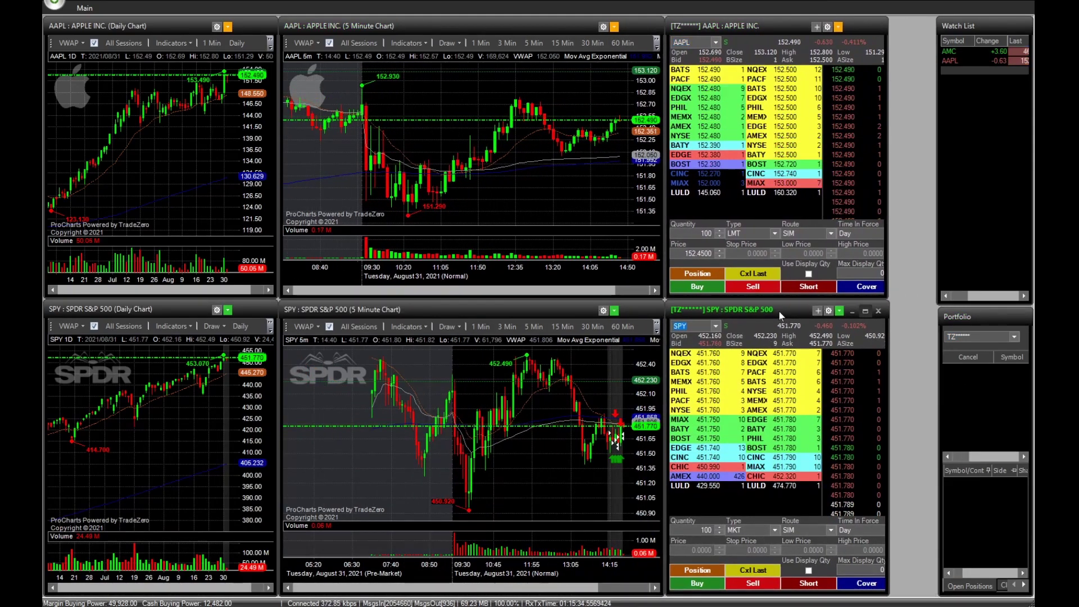
pyautogui.moveTo(941, 377); pyautogui.dragTo(893, 385)
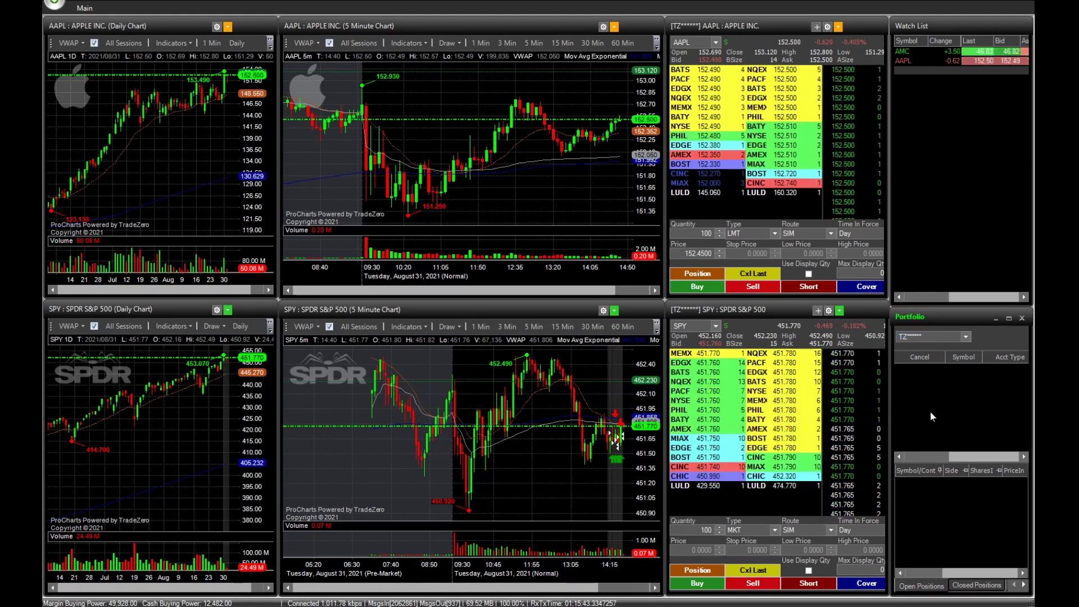
pyautogui.click(555, 465)
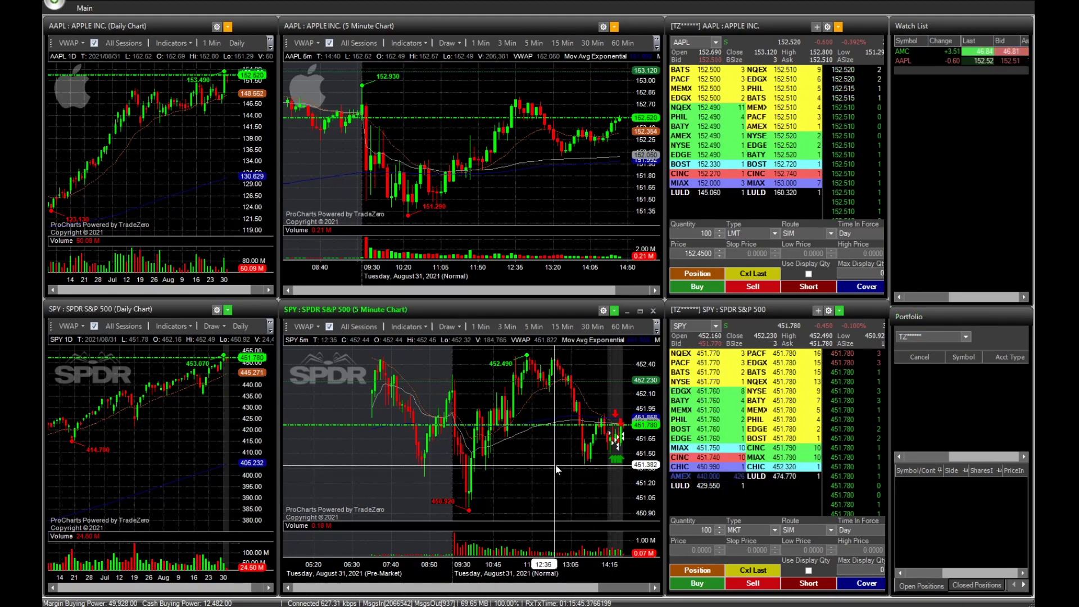